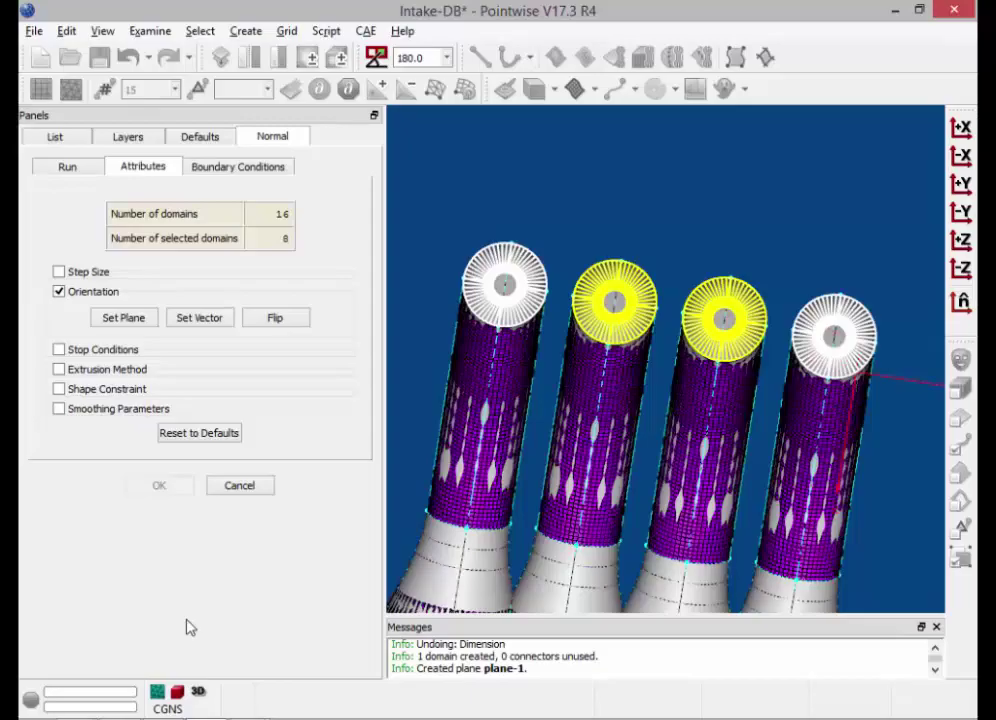
key(alt+Tab)
key(Right)
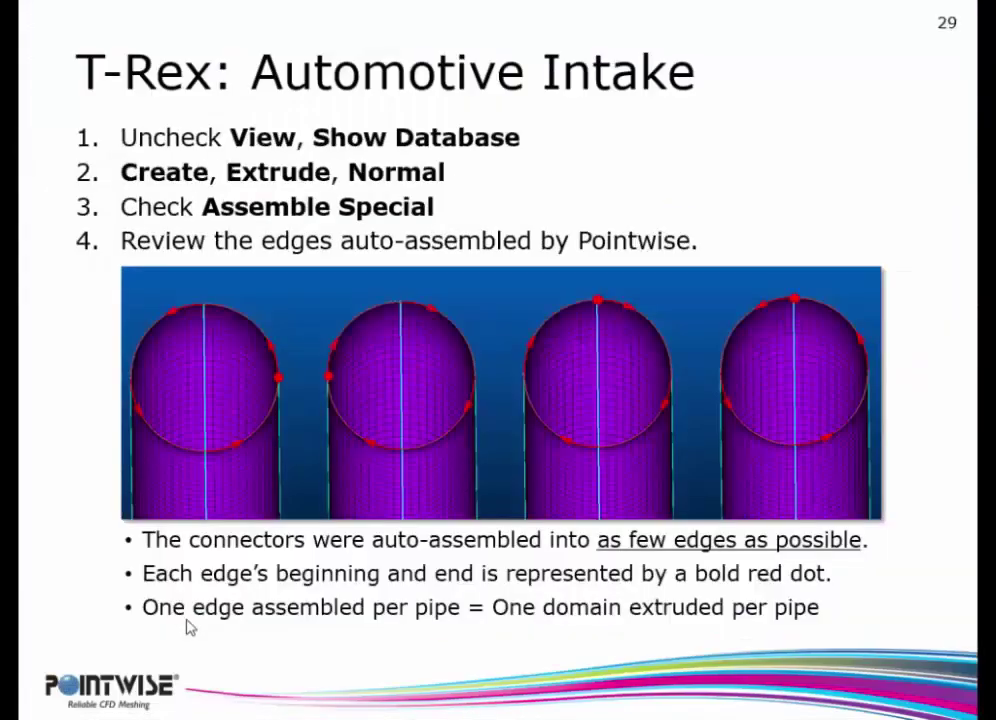
key(Right)
key(Right)
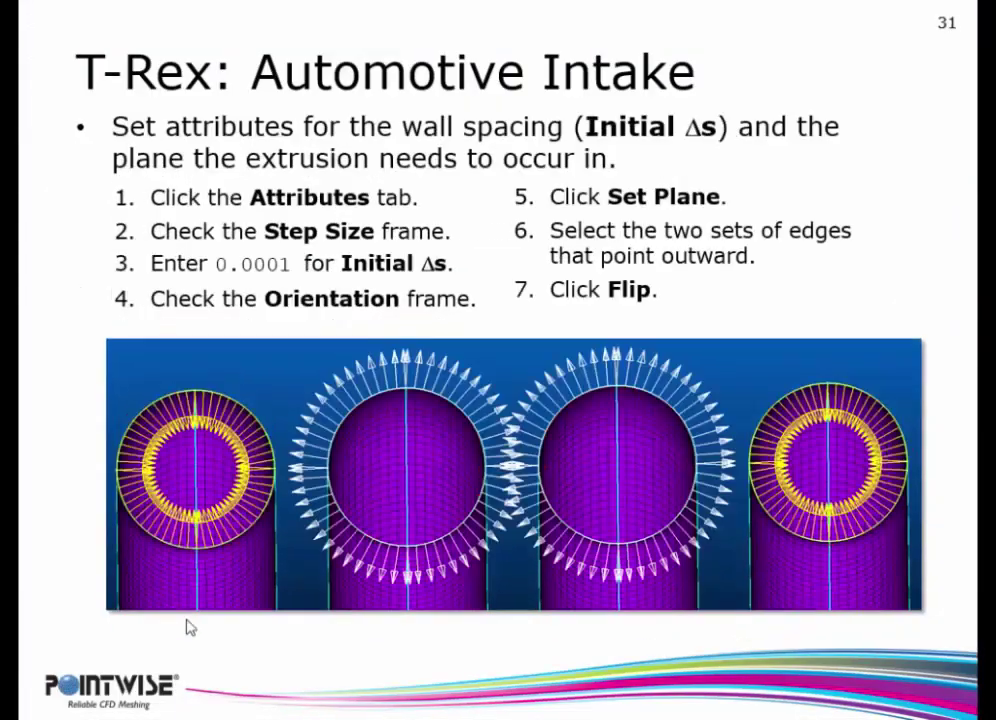
key(Right)
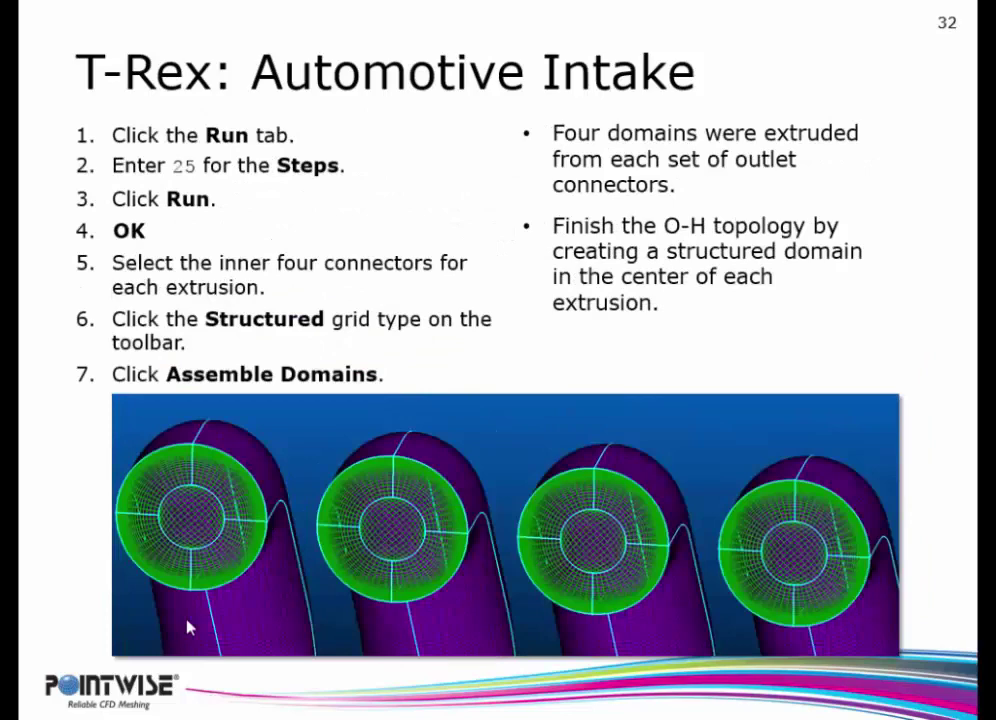
key(Left)
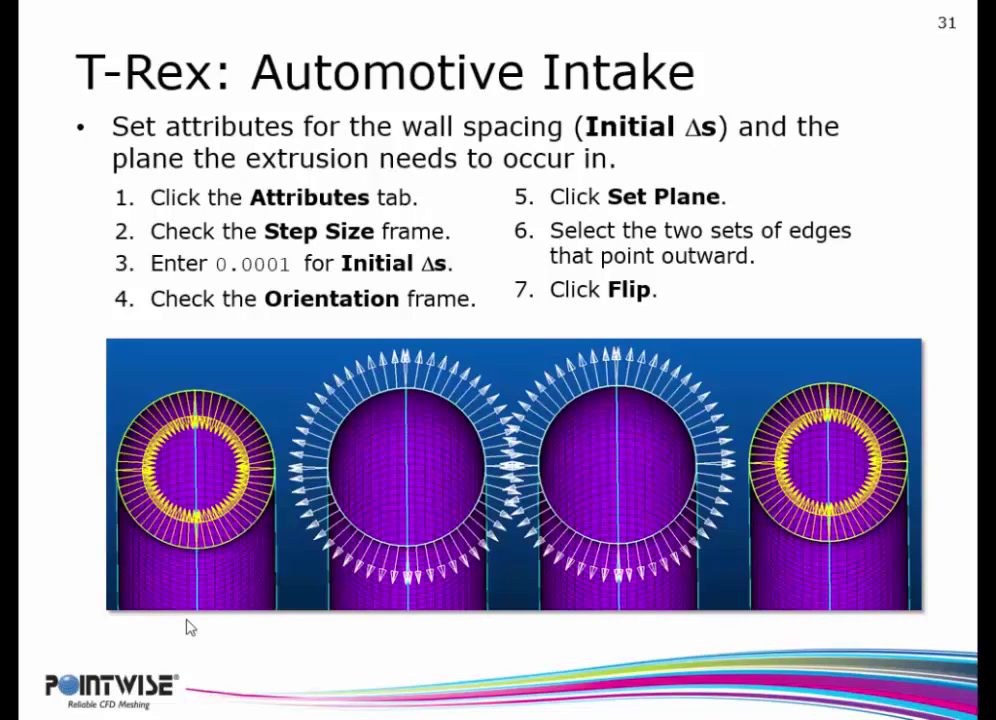
key(alt+Tab)
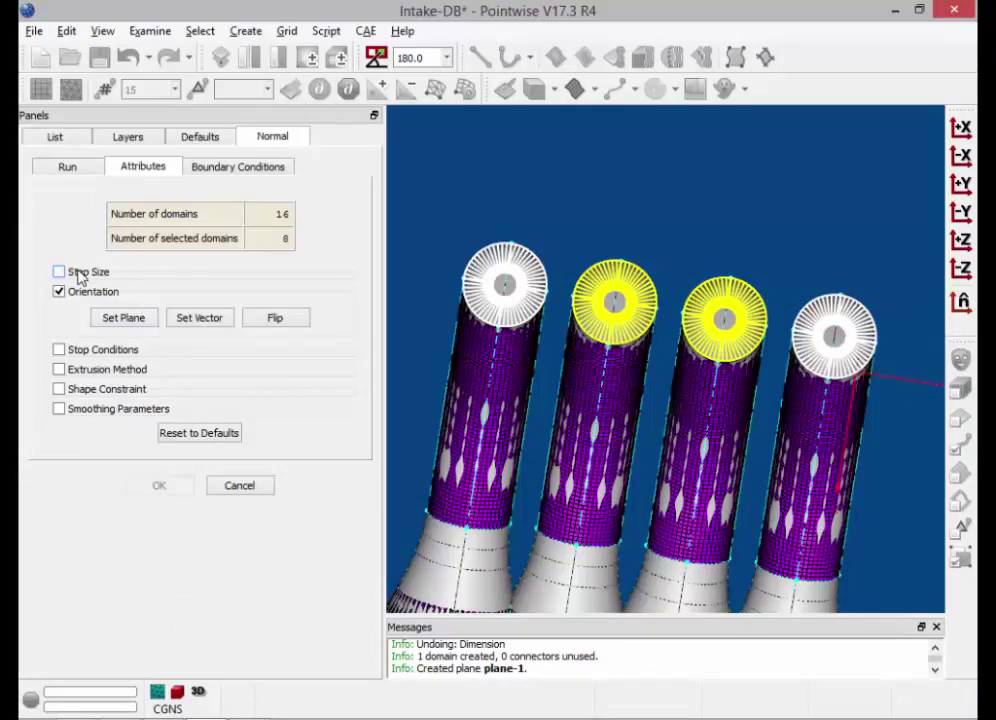
Enable step size control for the selected outlet domains of the two outer pipes and set their Initial Δs to 0.0001
click(79, 275)
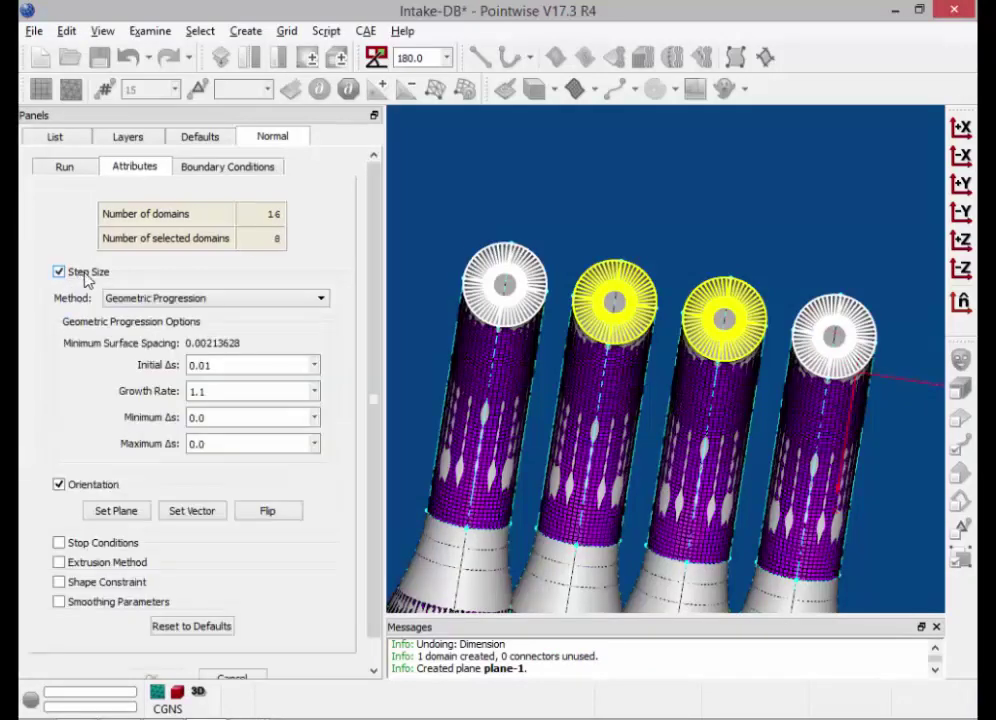
drag(216, 367, 167, 365)
text(0)
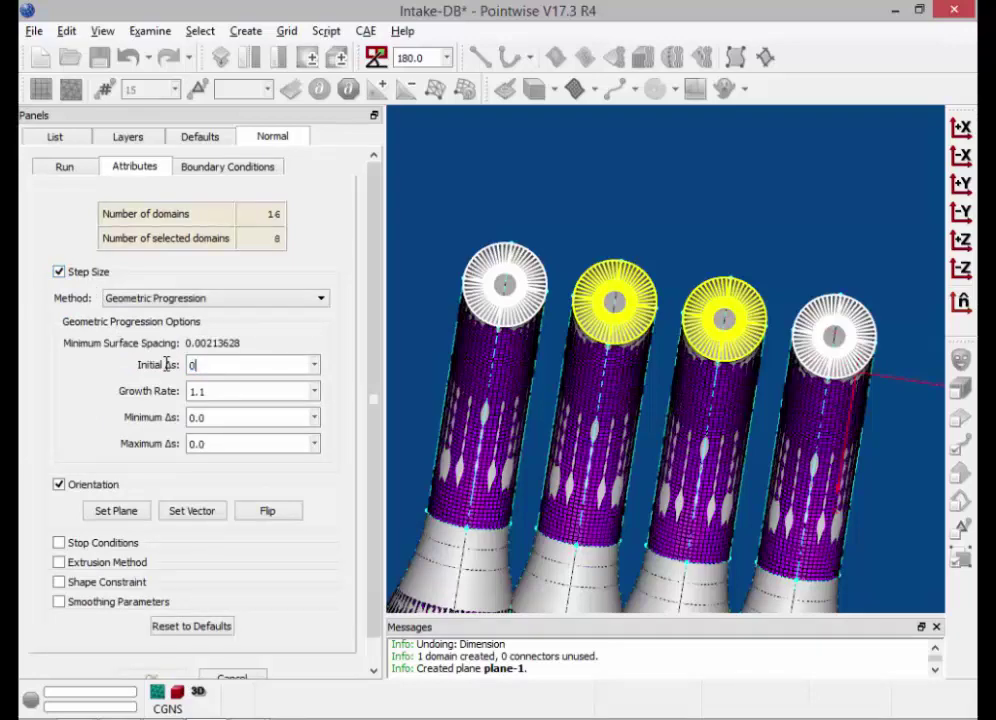
text(.0001)
key(Return)
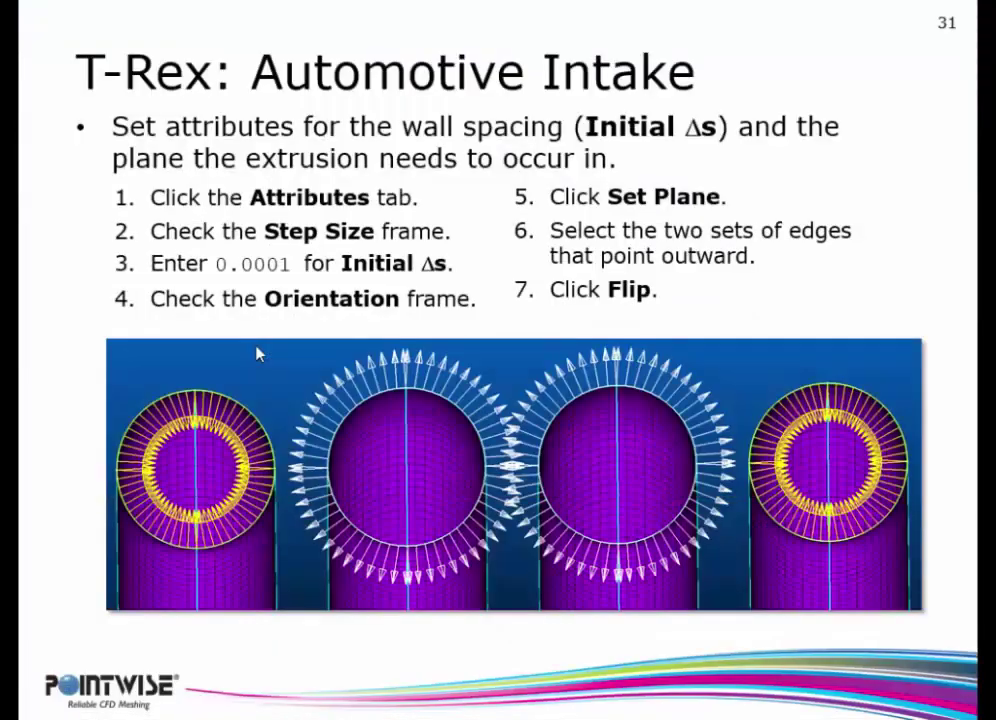
click(256, 346)
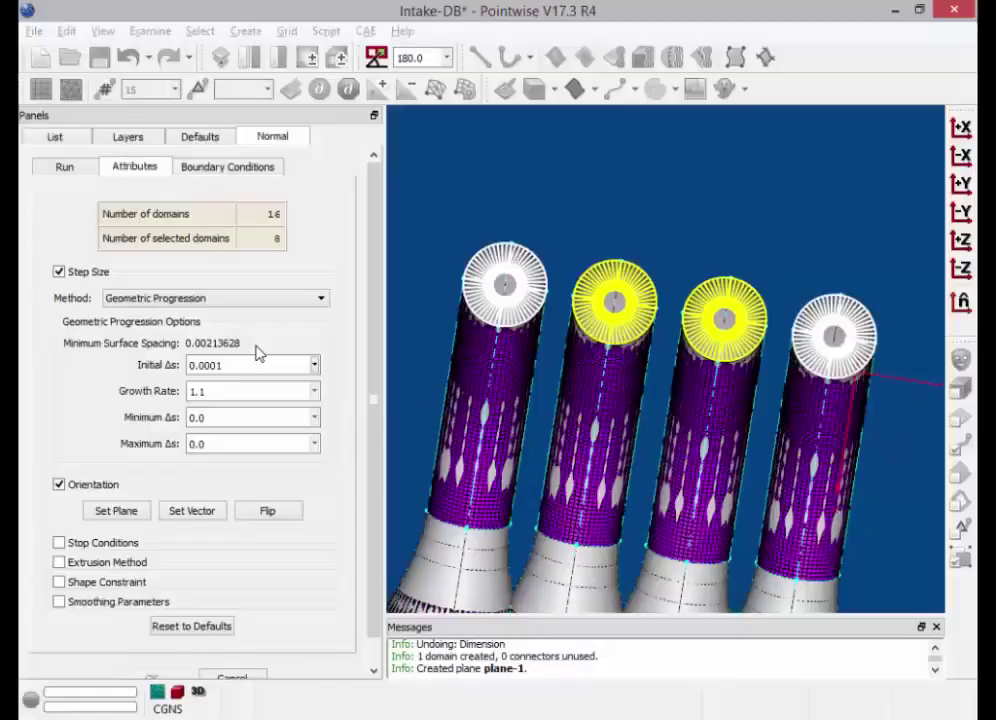
Try to run the normal extrusion of the pipe outlets with 25 steps, and delete the last extruded step
click(66, 167)
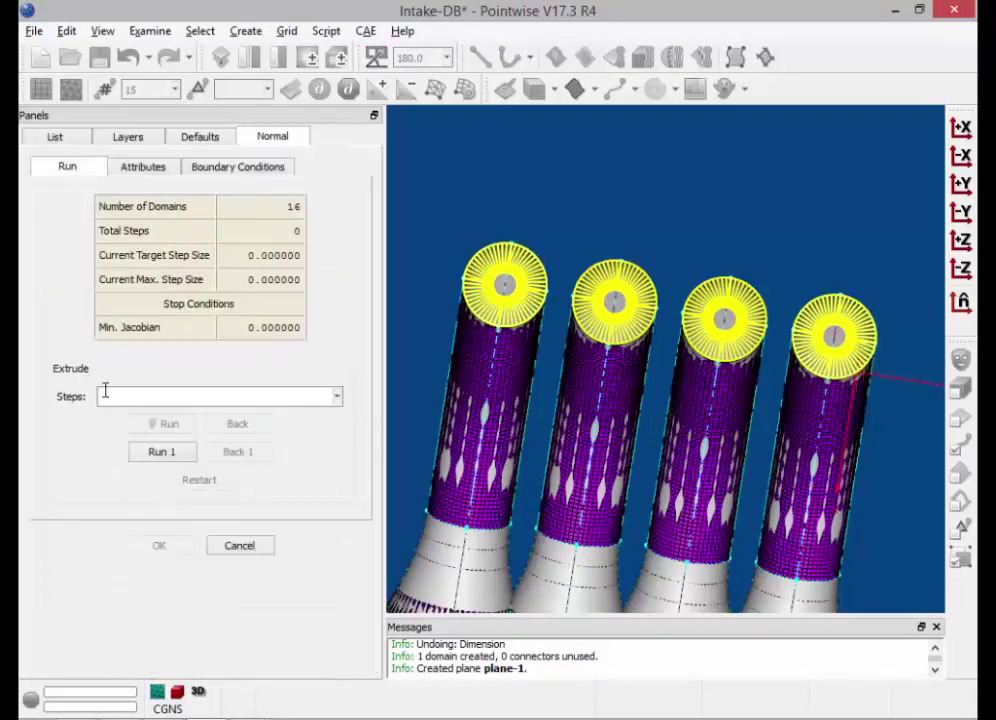
text(25)
click(170, 427)
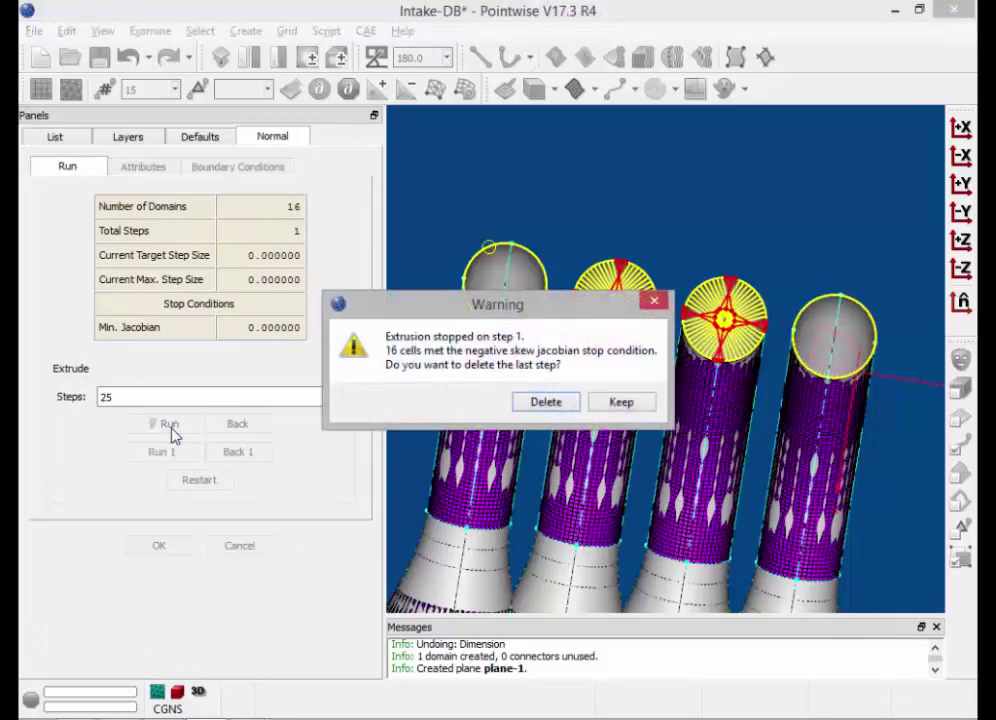
click(544, 403)
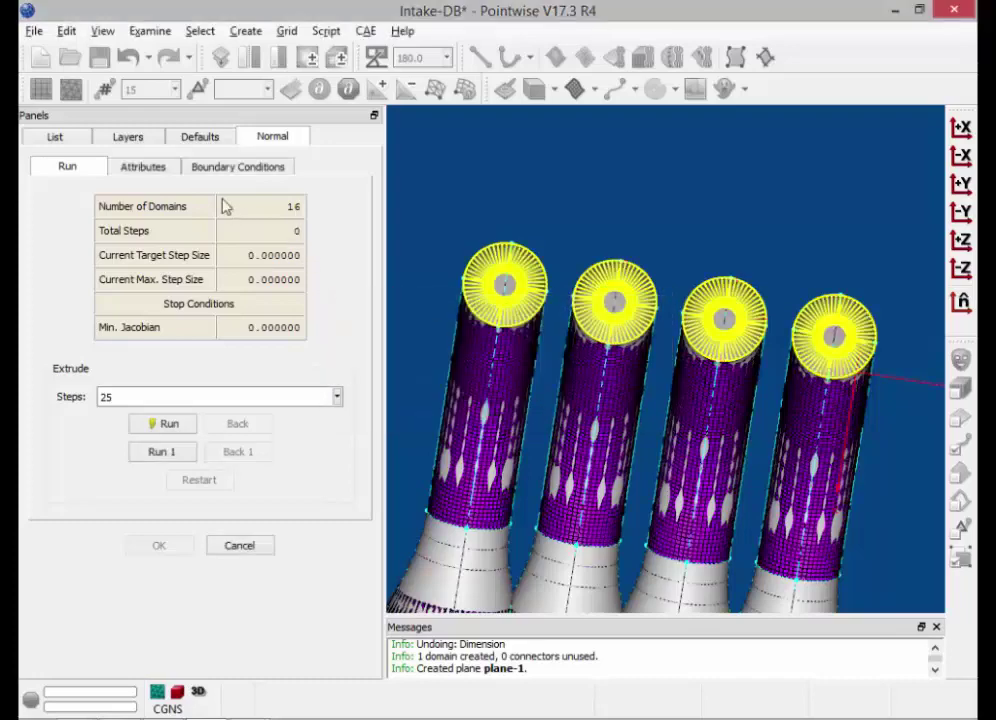
Check the step size attributes and boundary conditions of the outlet extrusion
click(143, 168)
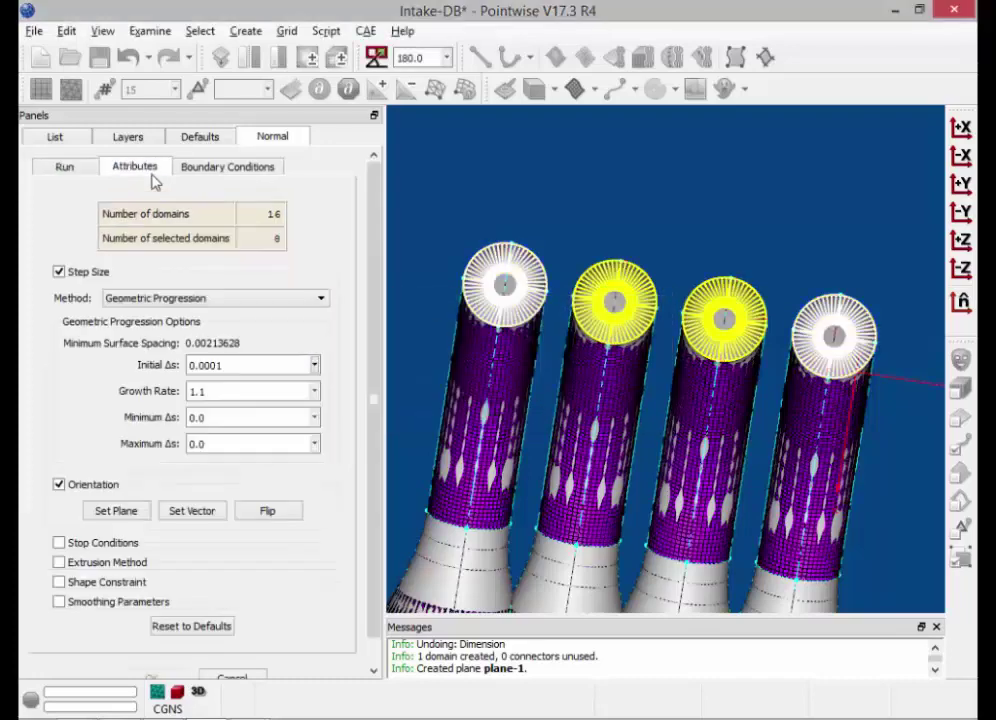
click(234, 364)
click(66, 167)
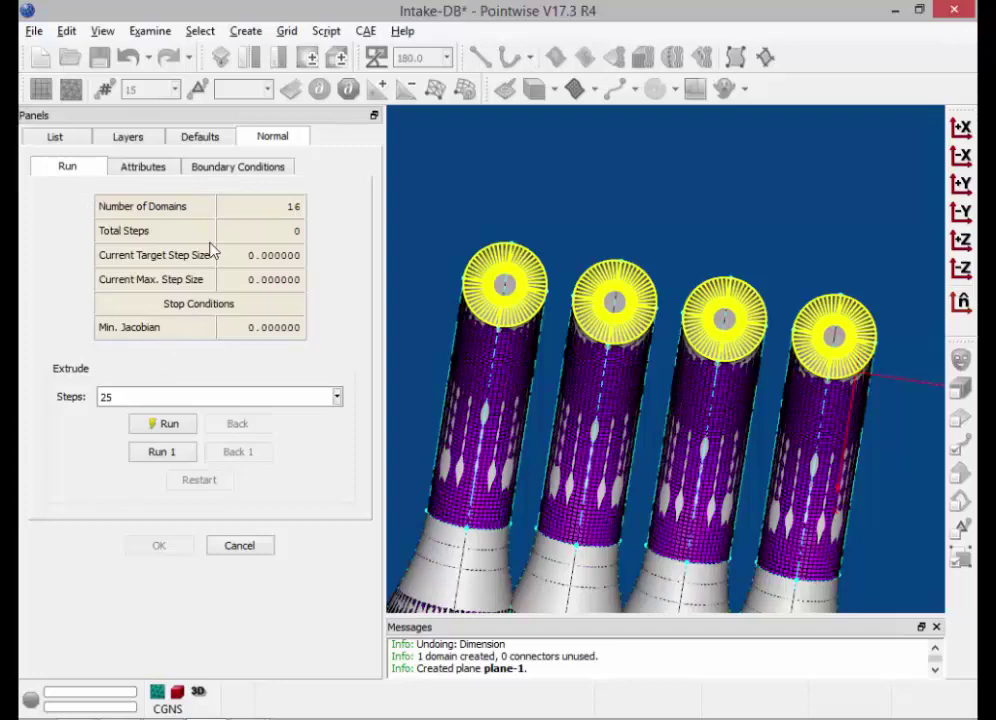
click(249, 172)
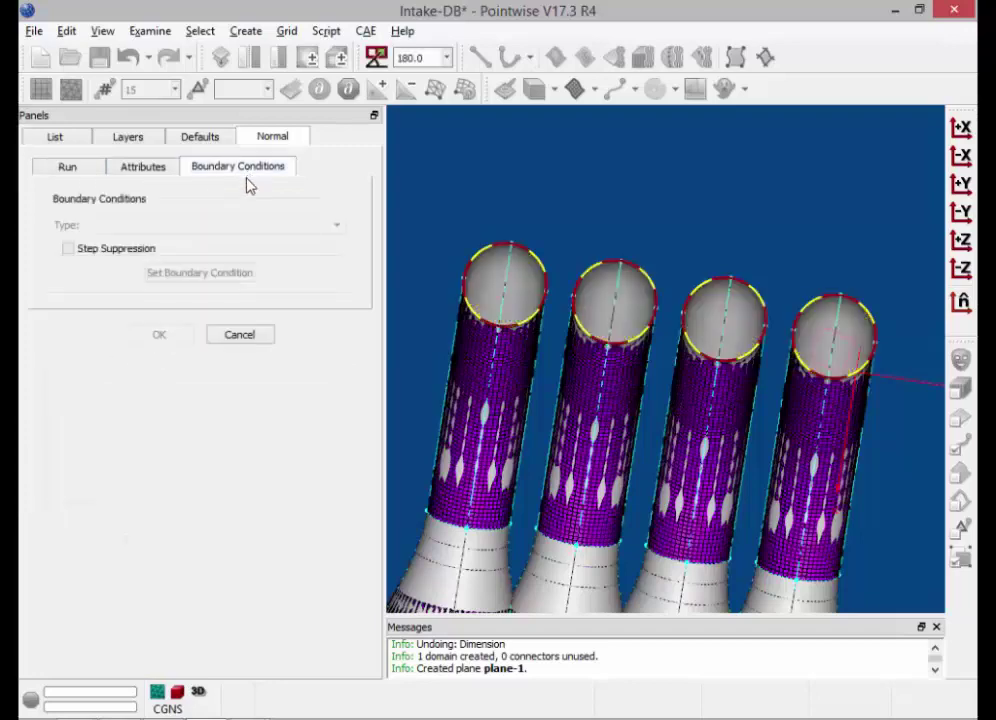
click(79, 171)
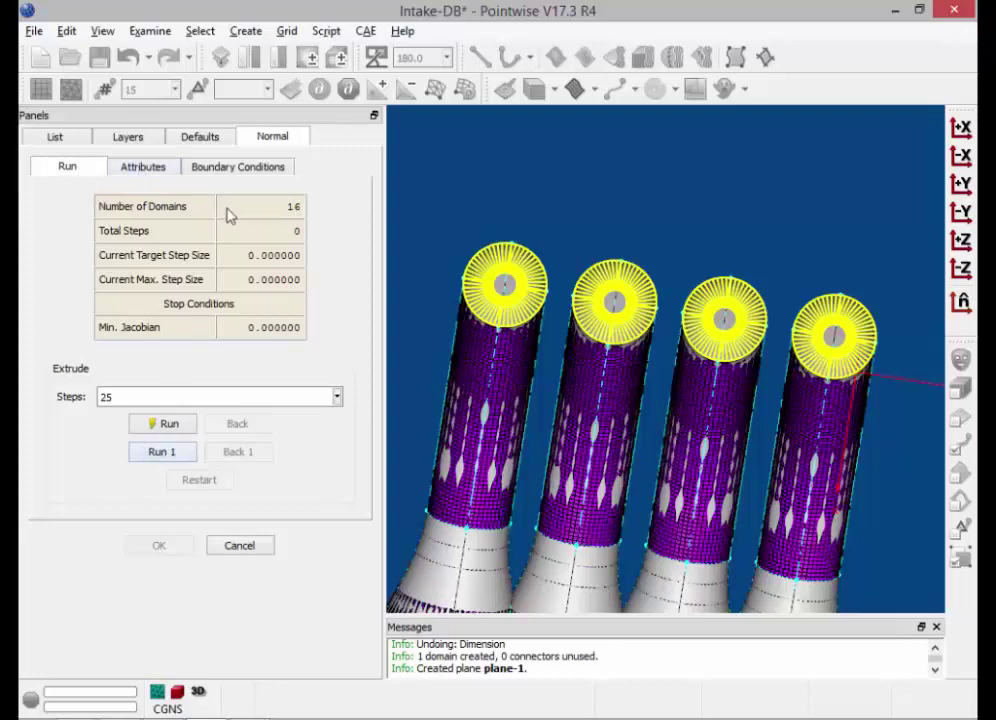
click(143, 168)
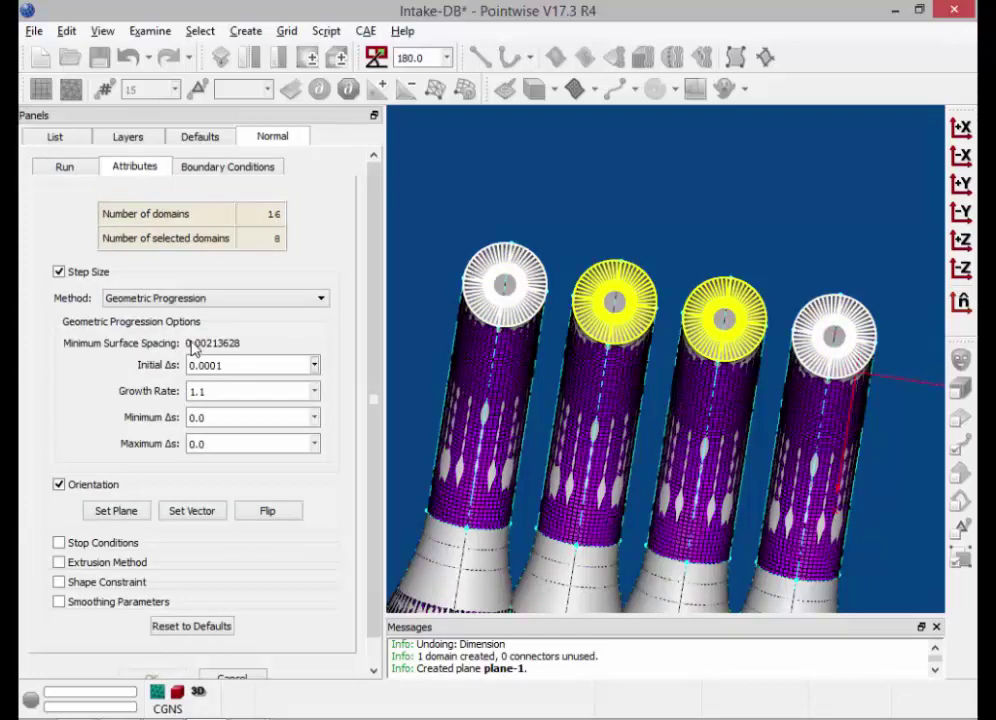
Select the domains of all four pipe outlets, try the 25-step extrusion again, and delete the last extruded step
click(128, 511)
click(449, 232)
drag(407, 191, 968, 470)
click(74, 169)
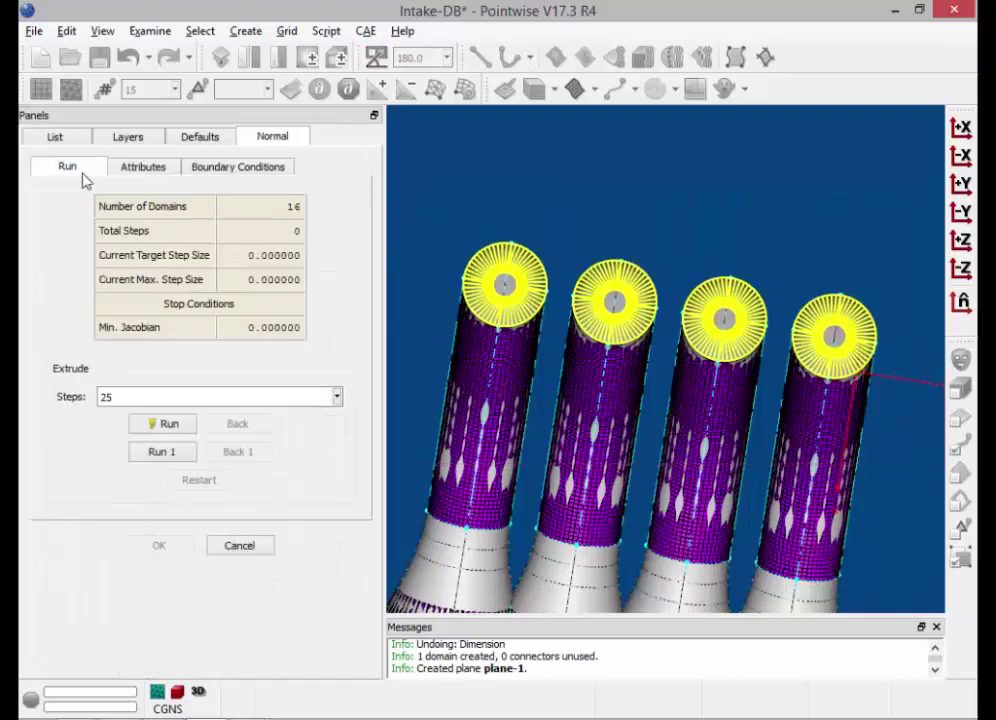
click(152, 423)
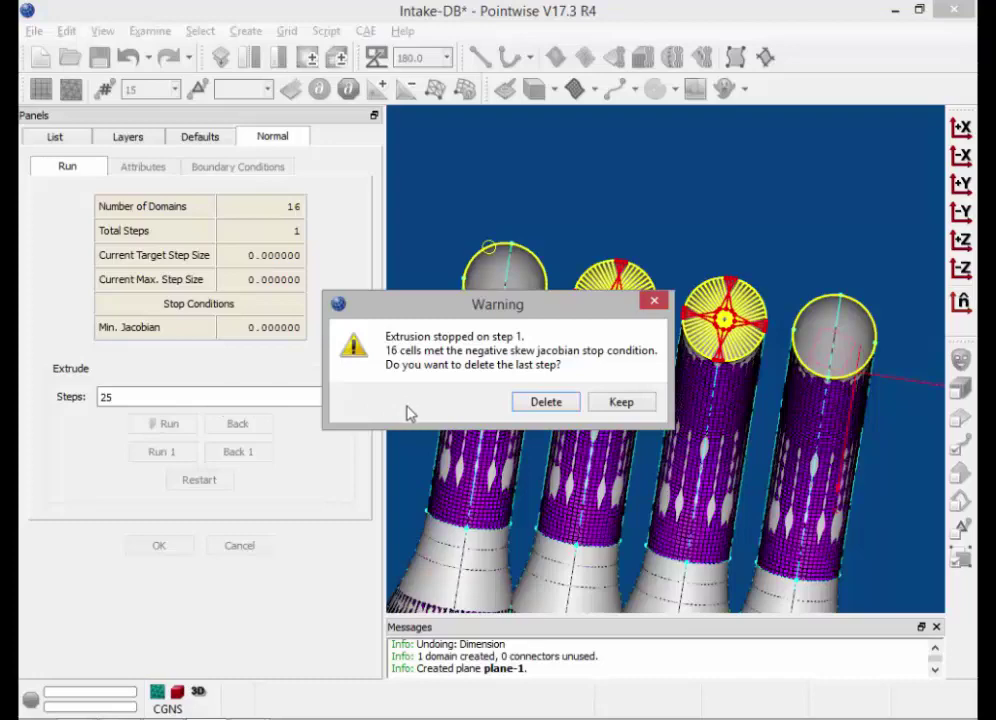
click(545, 402)
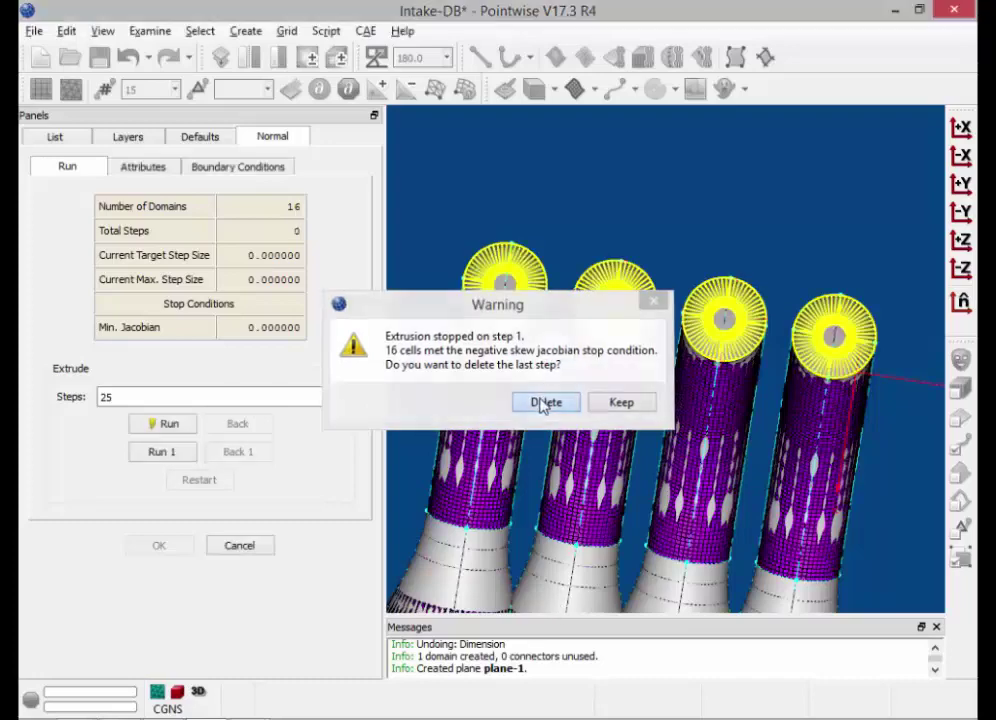
Set the Initial Δs to 0.0001 for the selected domains of all four outlets
click(145, 168)
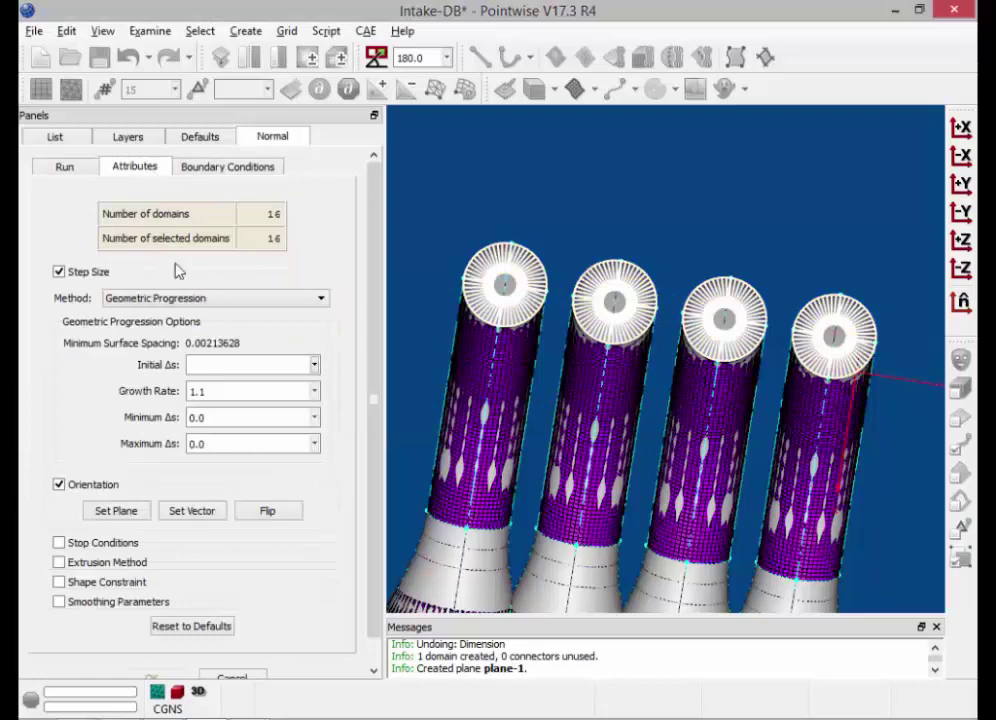
click(208, 364)
text(0.0001)
key(Home)
Run the 25-step normal extrusion on all outlets and accept the extruded domains
click(66, 167)
click(152, 426)
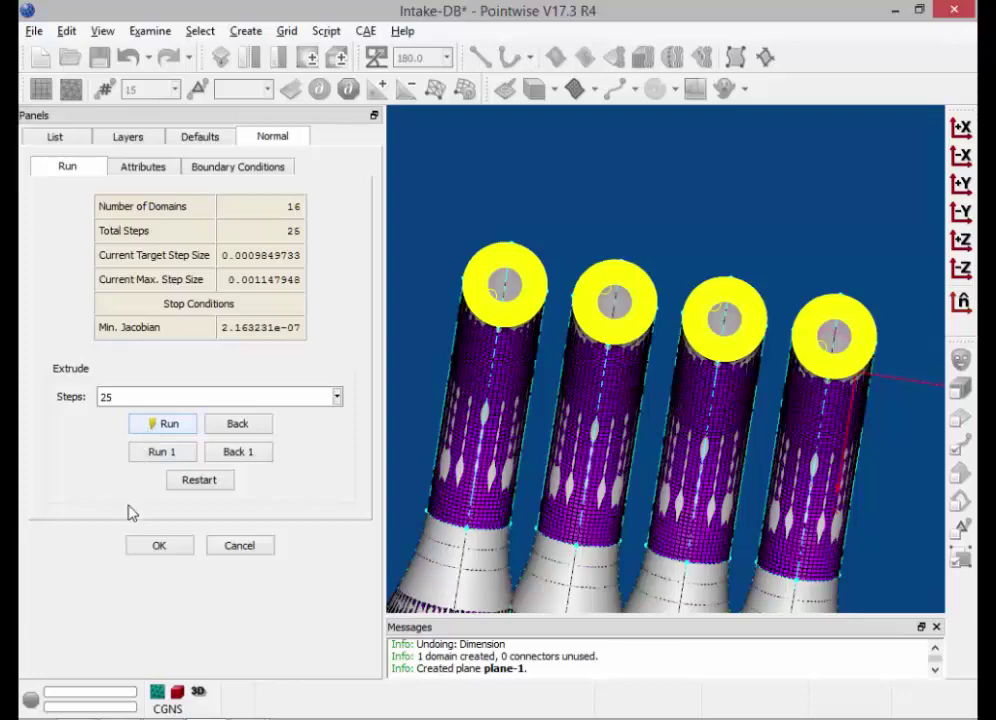
click(158, 546)
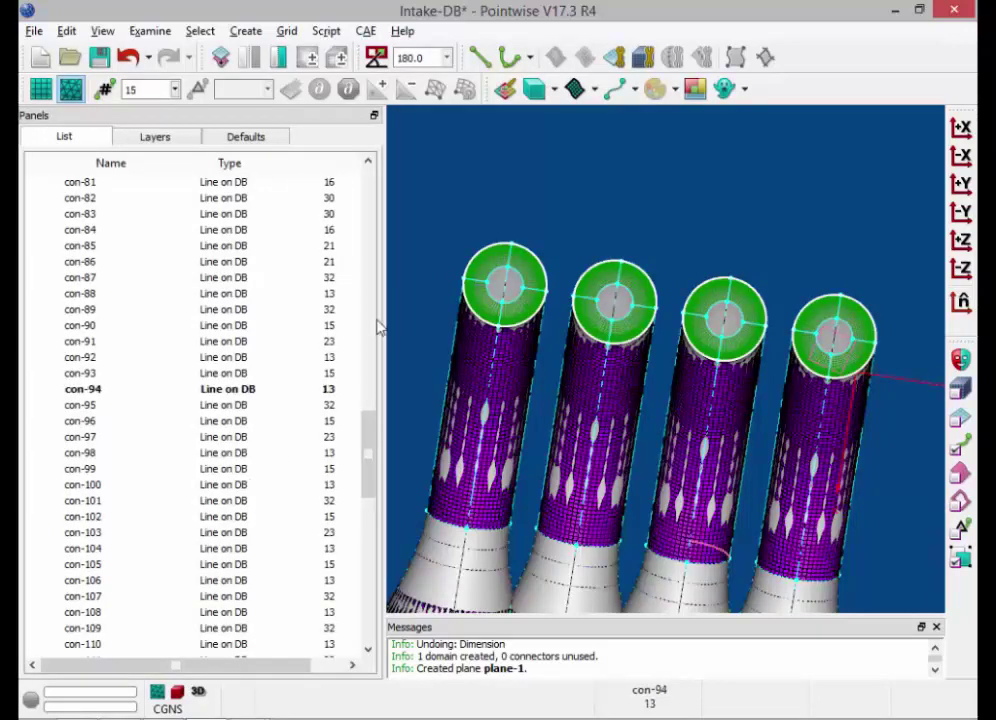
Examine the extruded grid on a pipe outlet up close, from the outer wall to the open center
scroll(537, 243, up, 1)
scroll(530, 265, up, 3)
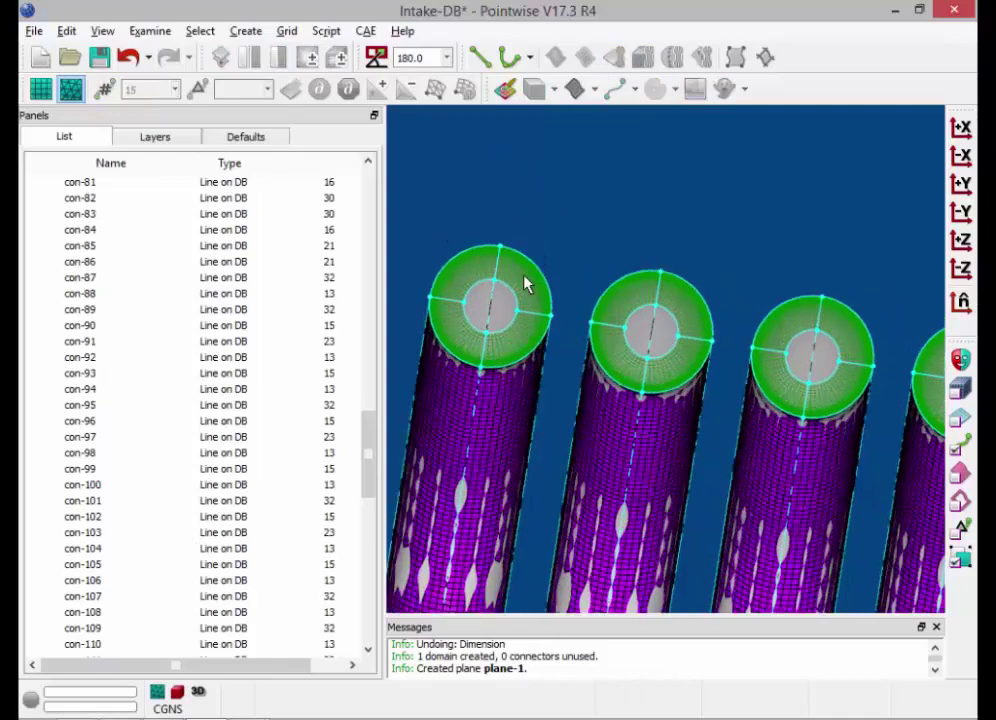
scroll(605, 249, up, 4)
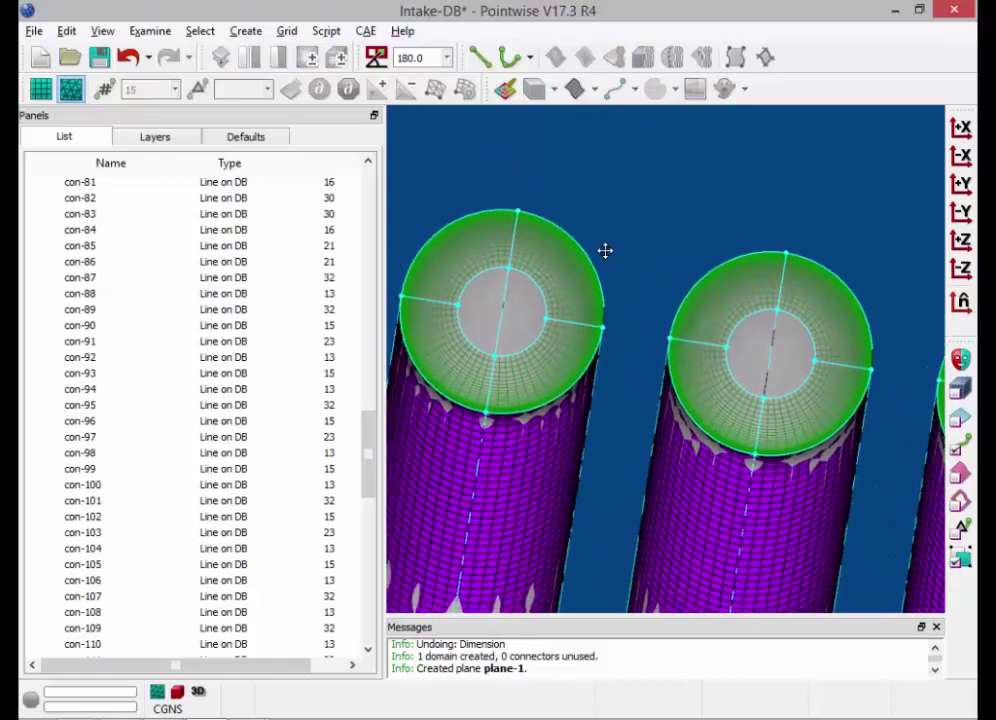
ctrl+right_drag(609, 251, 766, 268)
scroll(696, 263, up, 2)
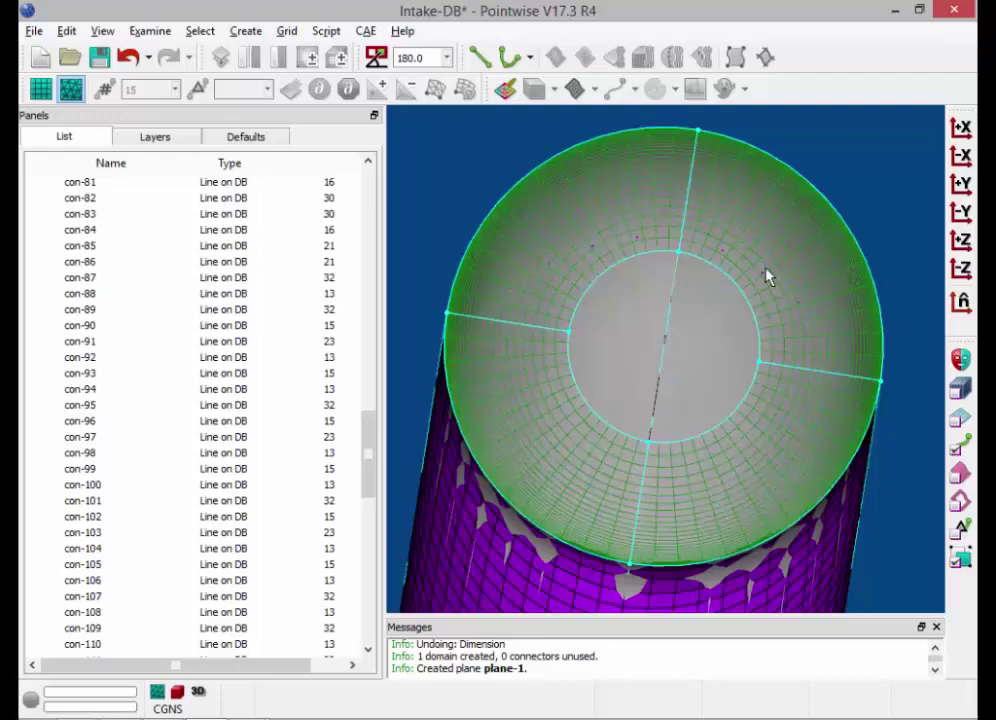
key(alt+Tab)
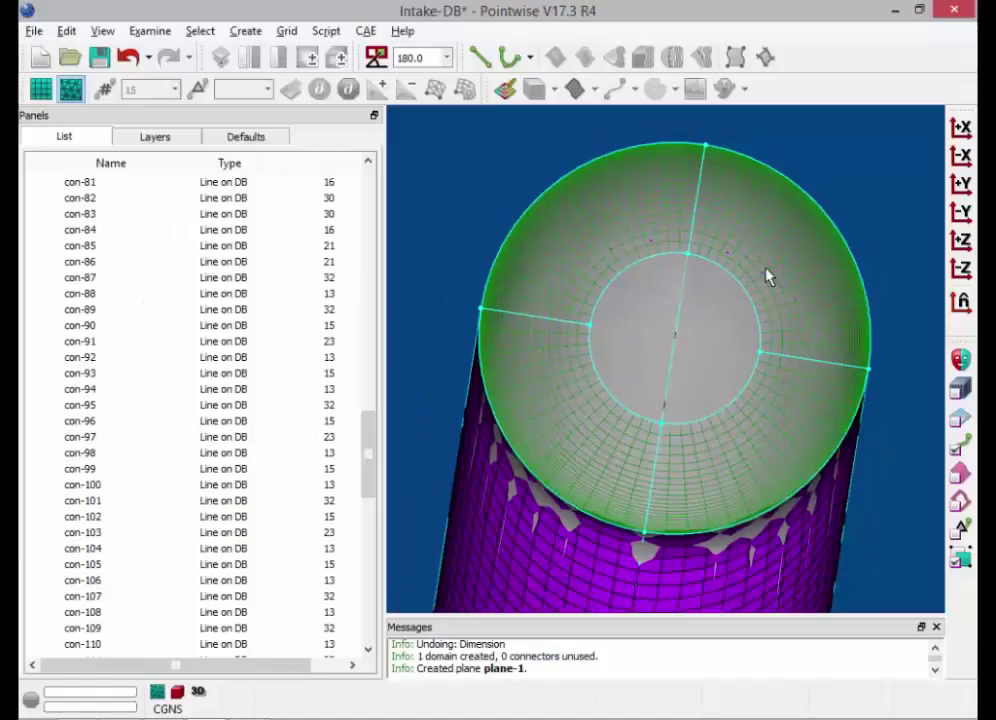
Select the inner ring of connectors on each of the four outlets and assemble structured domains filling their centers
scroll(766, 268, down, 7)
shift+right_drag(738, 267, 500, 250)
scroll(540, 242, down, 3)
drag(490, 240, 547, 298)
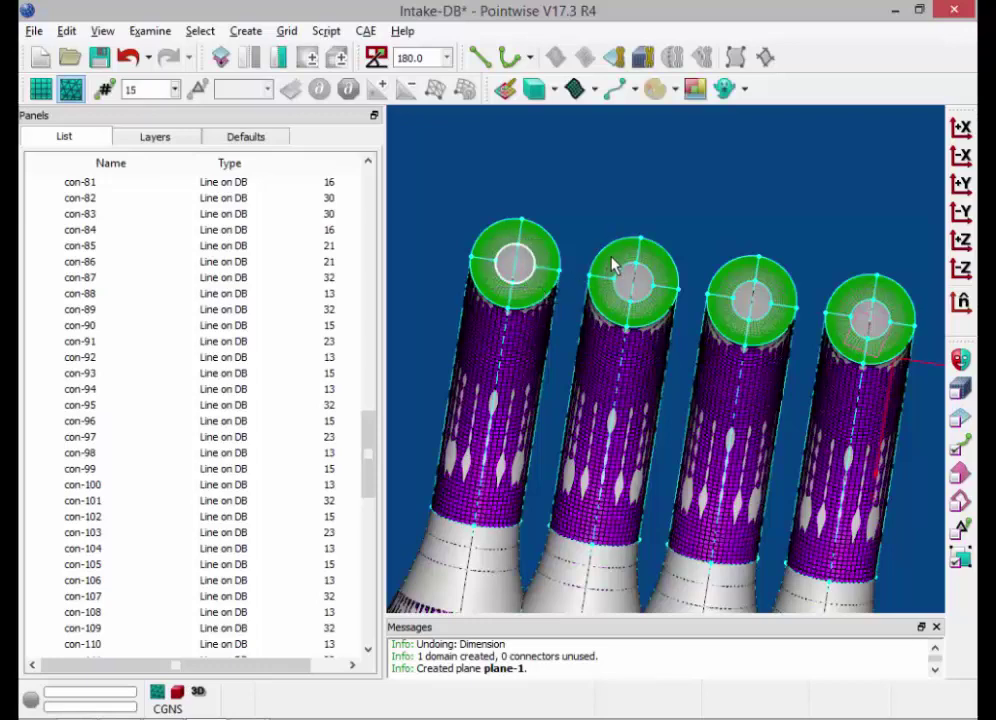
drag(610, 257, 660, 318)
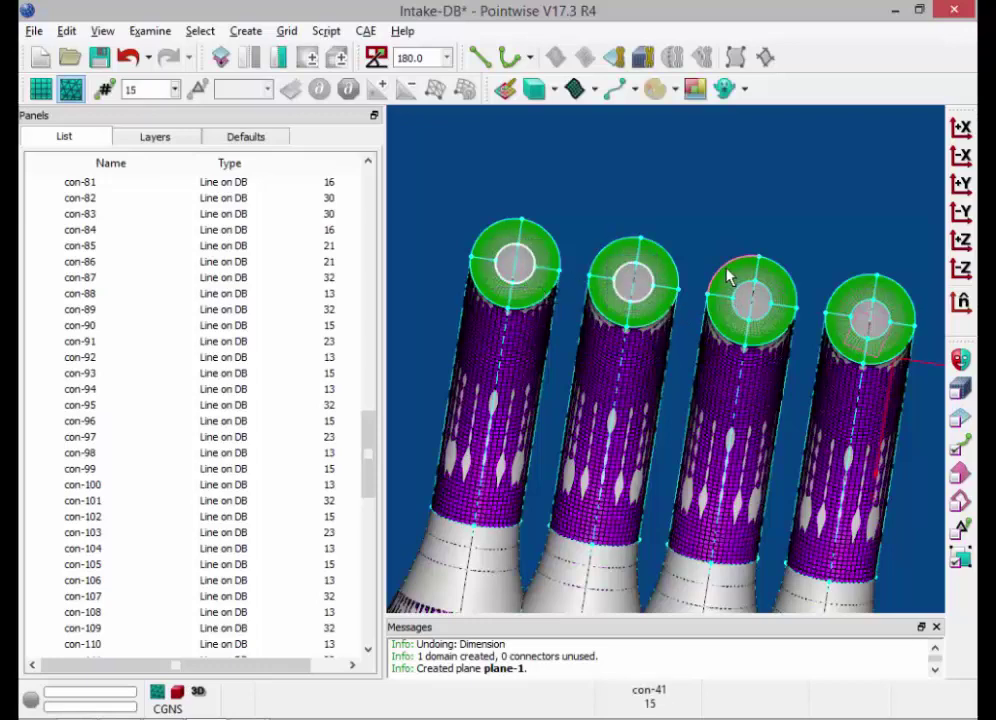
drag(728, 262, 784, 326)
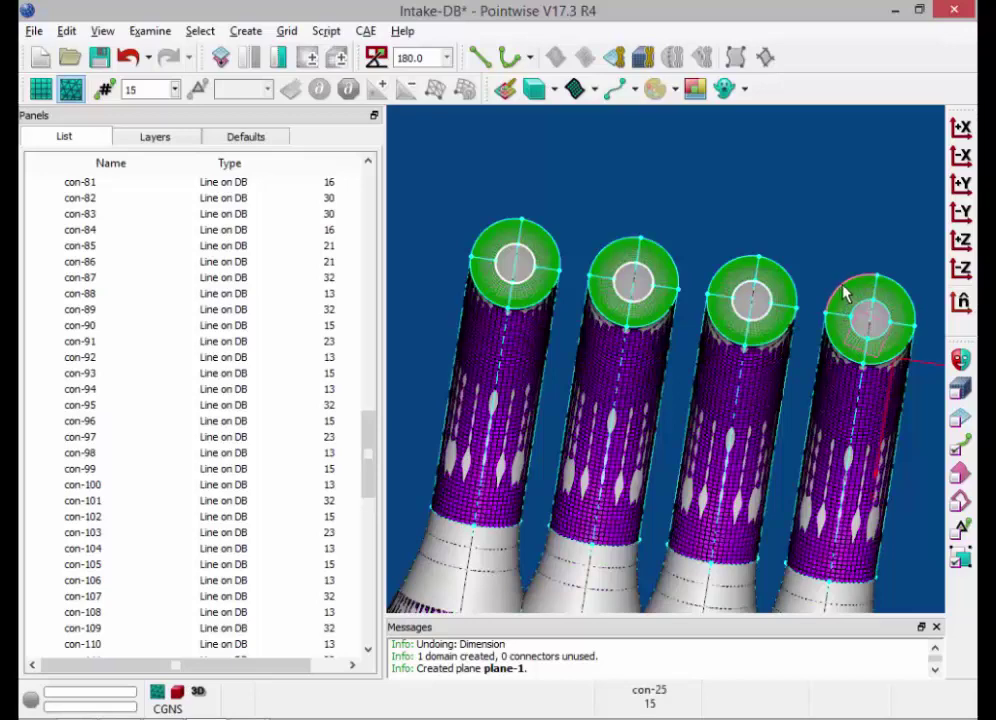
drag(850, 310, 906, 364)
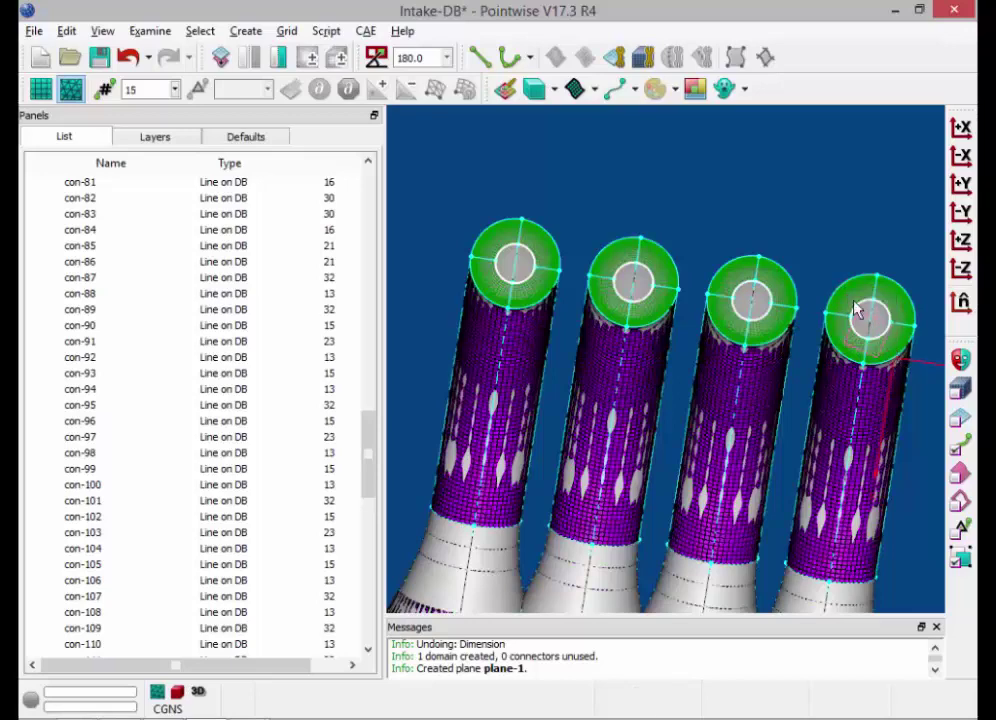
click(39, 91)
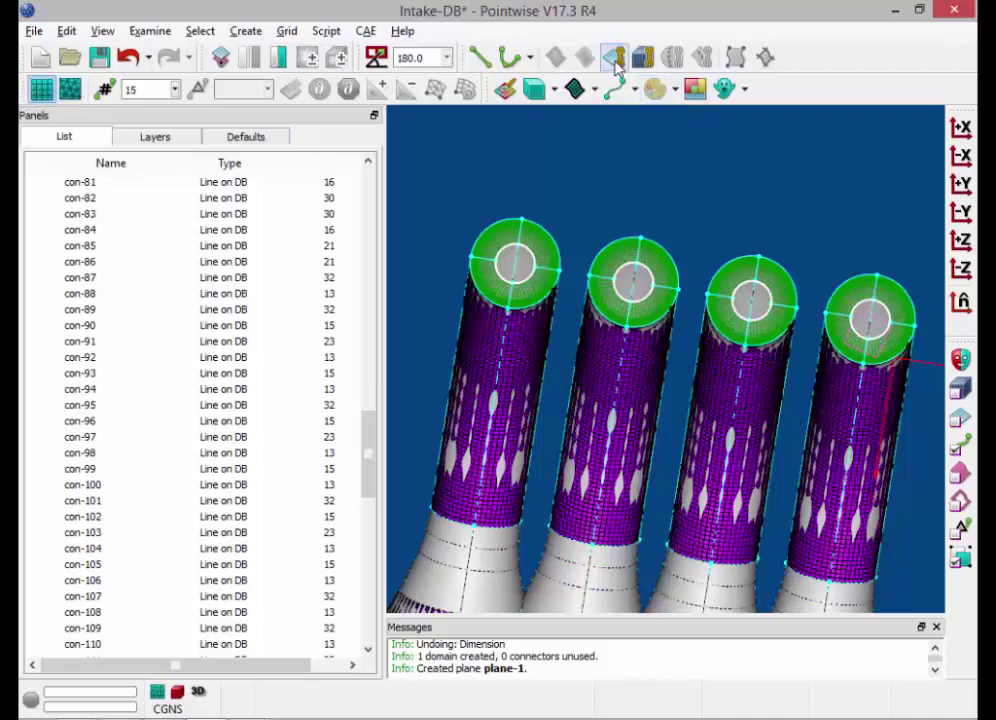
click(614, 59)
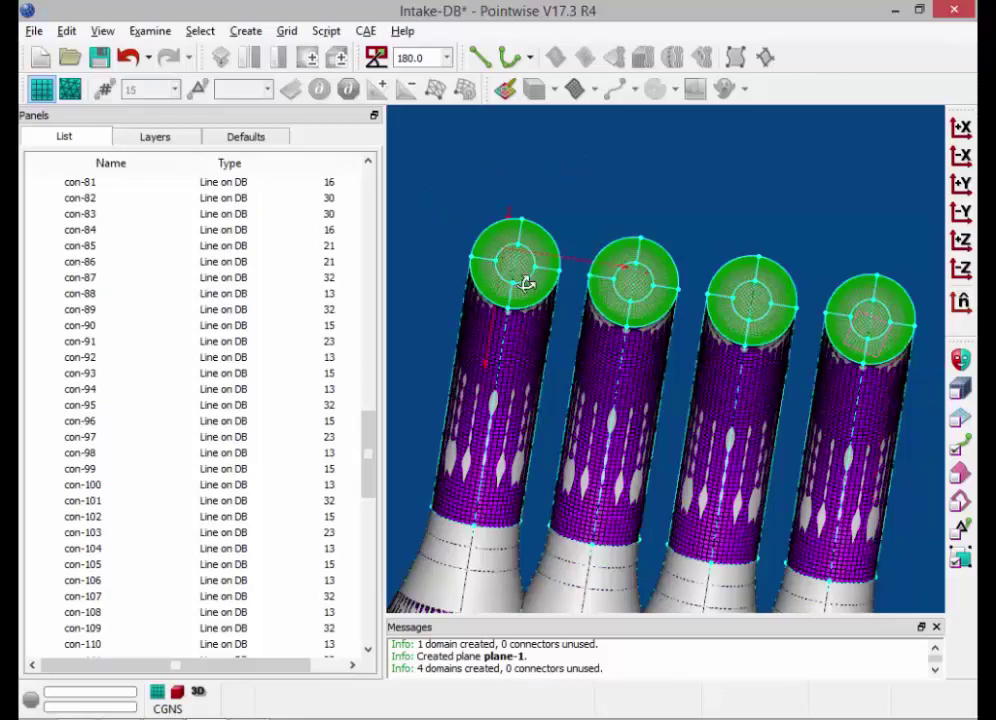
right_drag(525, 278, 762, 369)
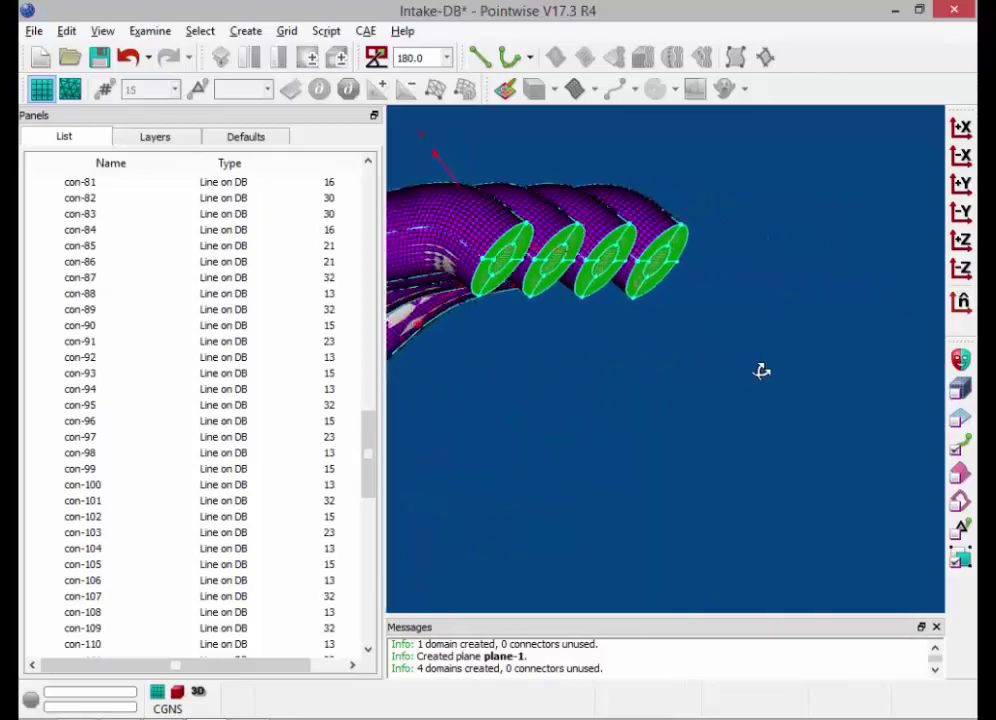
right_drag(655, 357, 871, 429)
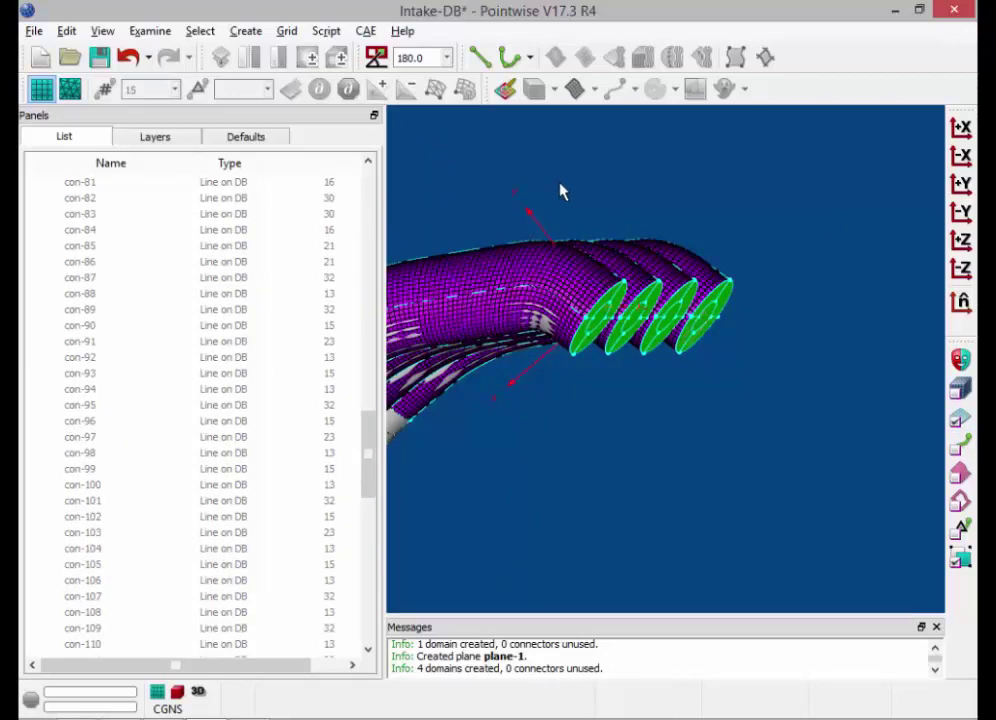
Select the structured domains on all four pipe outlets and open them in the grid solver
right_drag(617, 262, 645, 274)
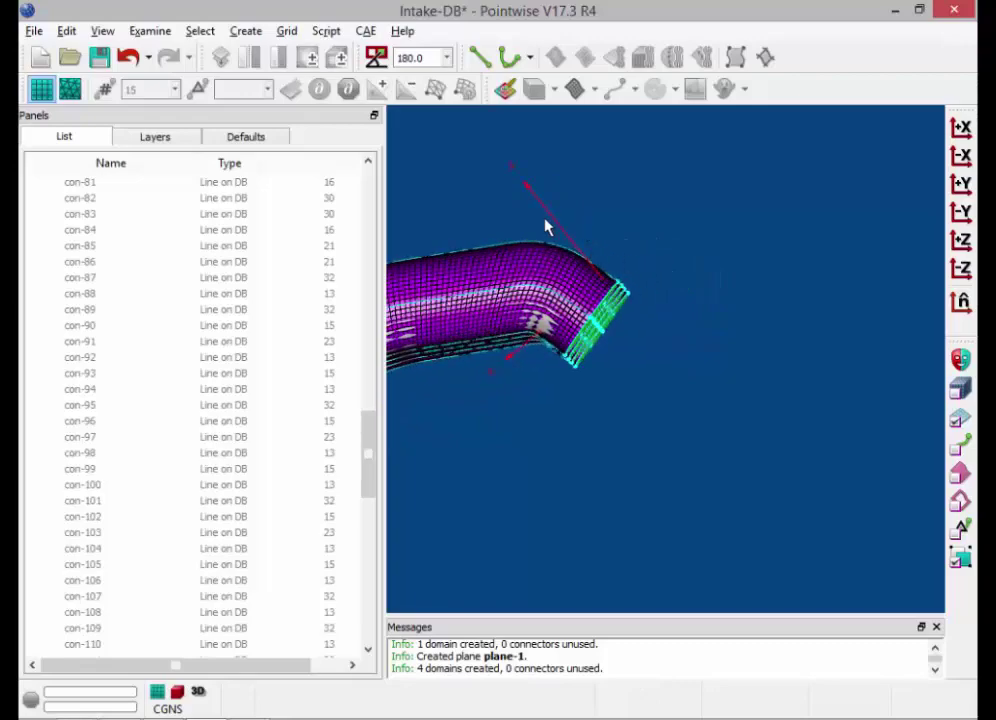
drag(545, 228, 645, 420)
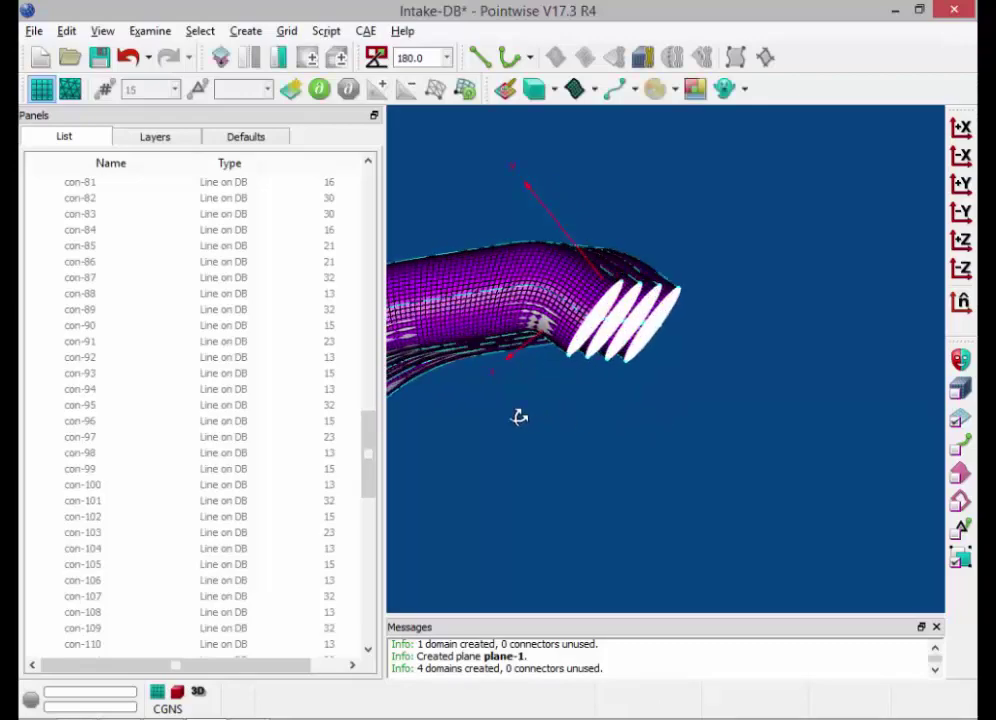
ctrl+right_drag(519, 417, 458, 346)
scroll(595, 319, up, 3)
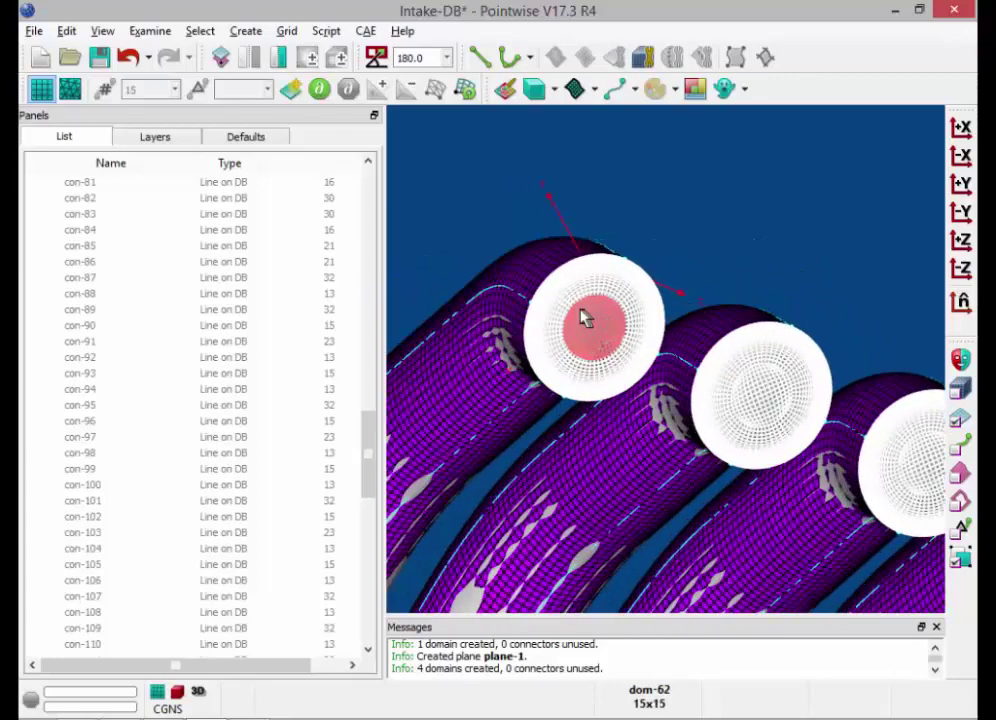
scroll(580, 312, up, 3)
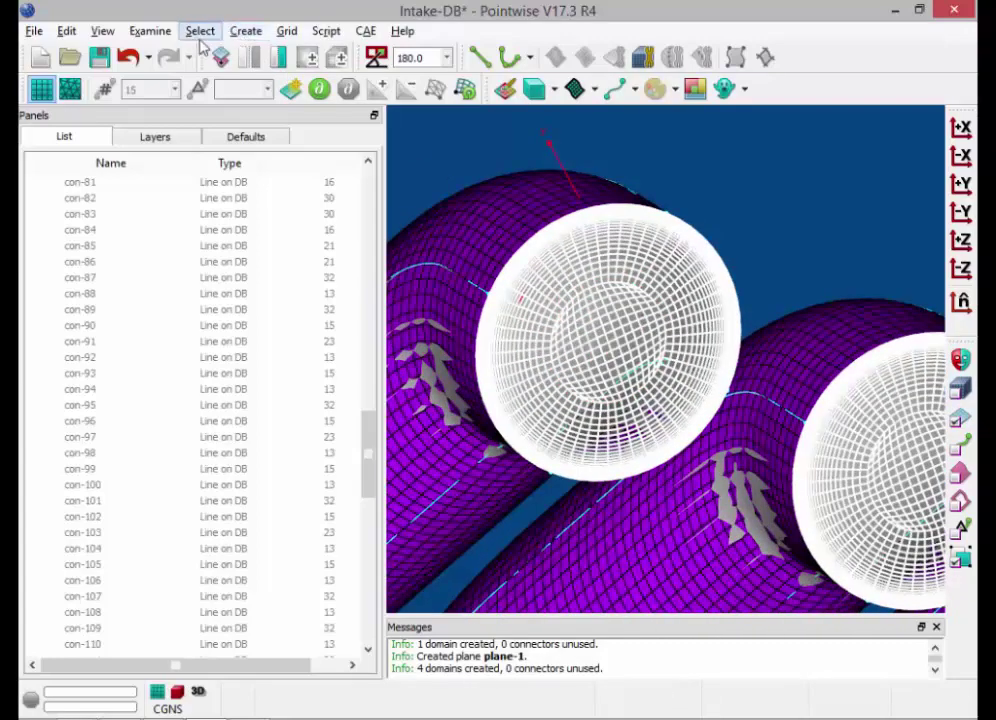
click(286, 32)
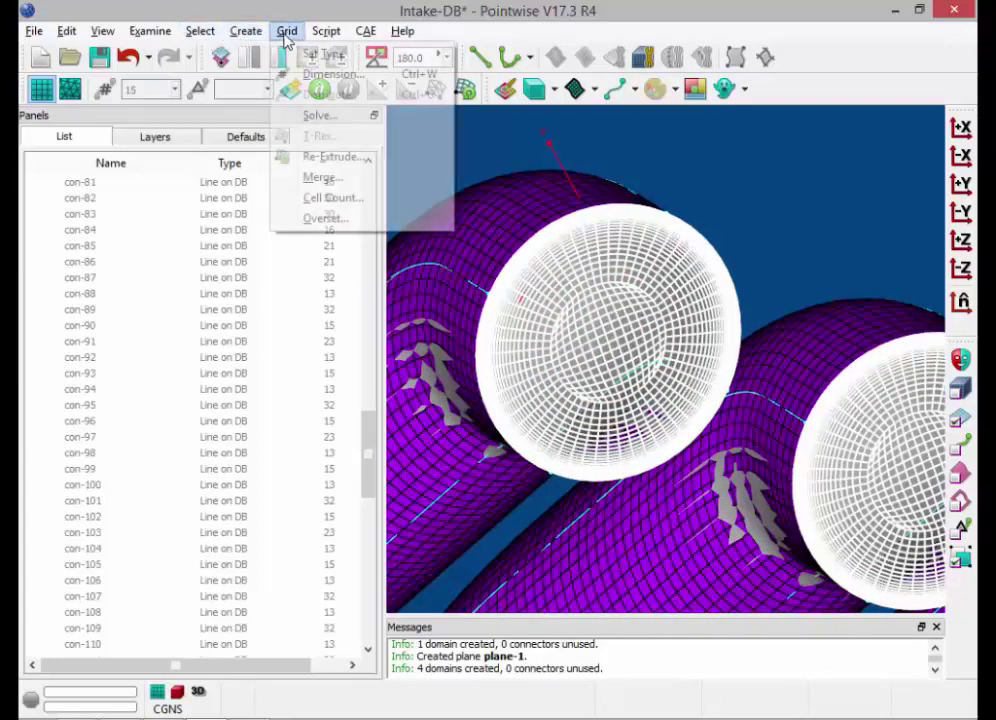
click(316, 118)
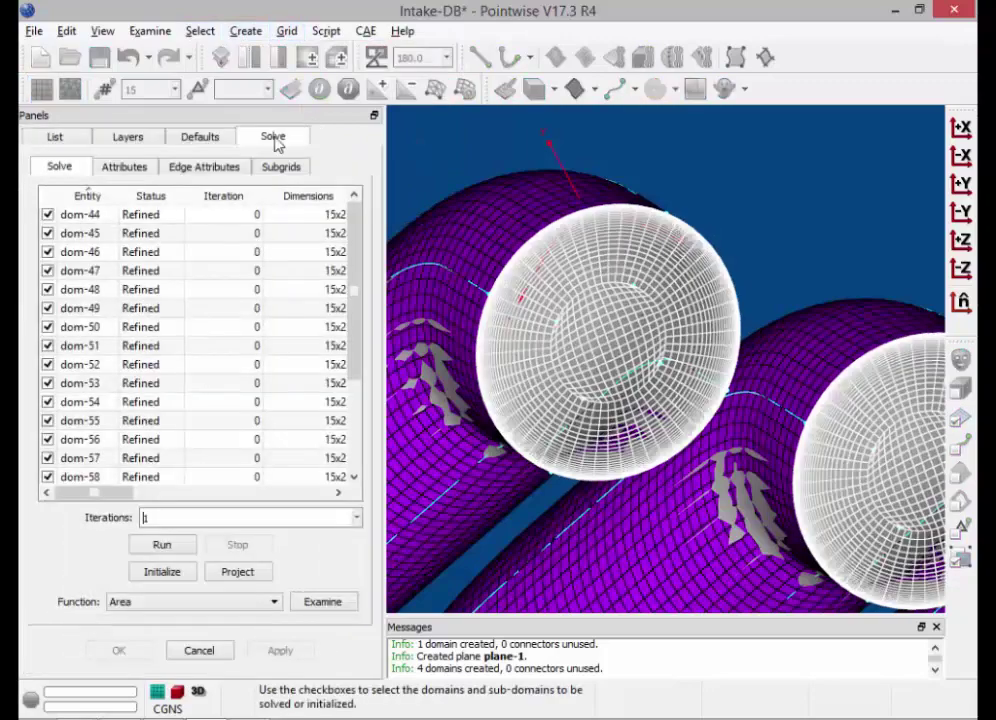
Set the boundary condition type to Floating for all edges of the selected outlet domains
click(230, 172)
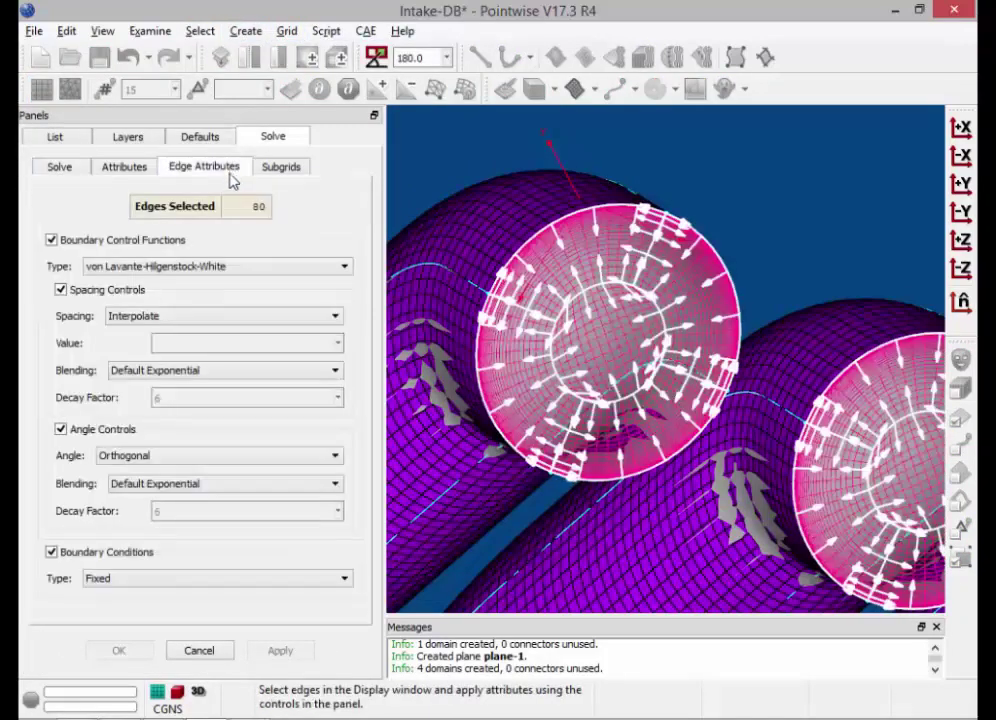
click(216, 589)
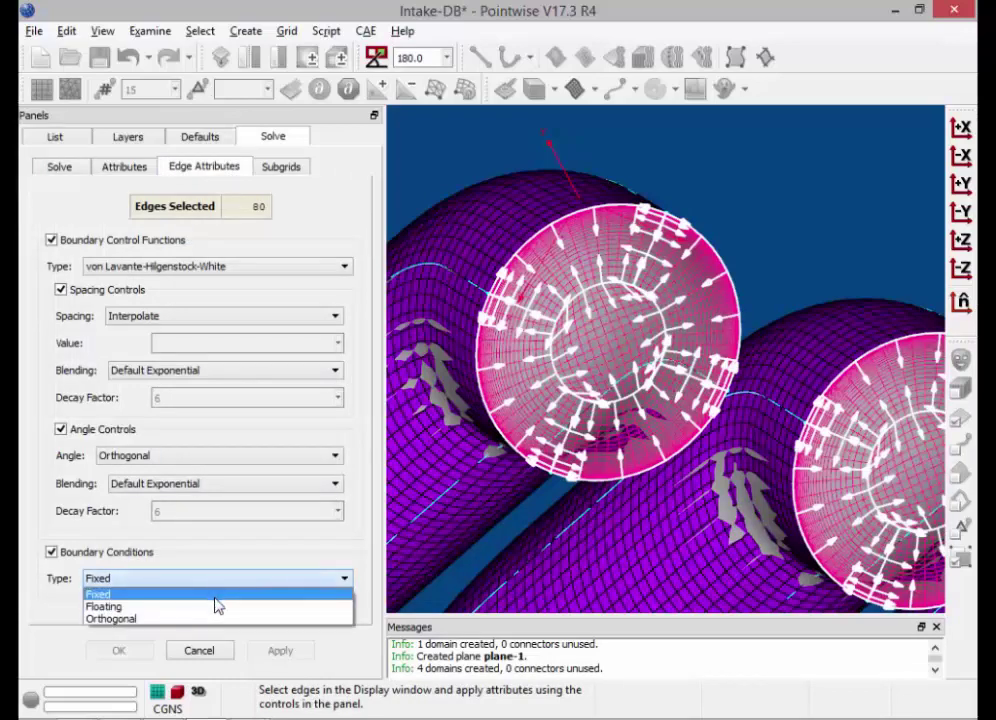
click(215, 597)
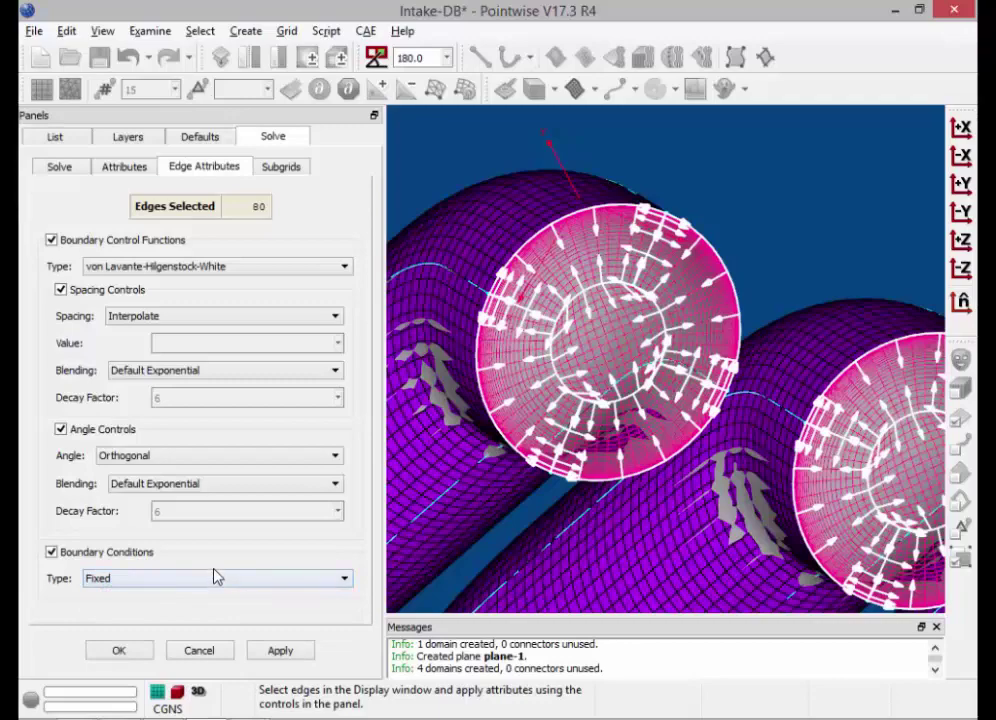
click(215, 577)
click(117, 604)
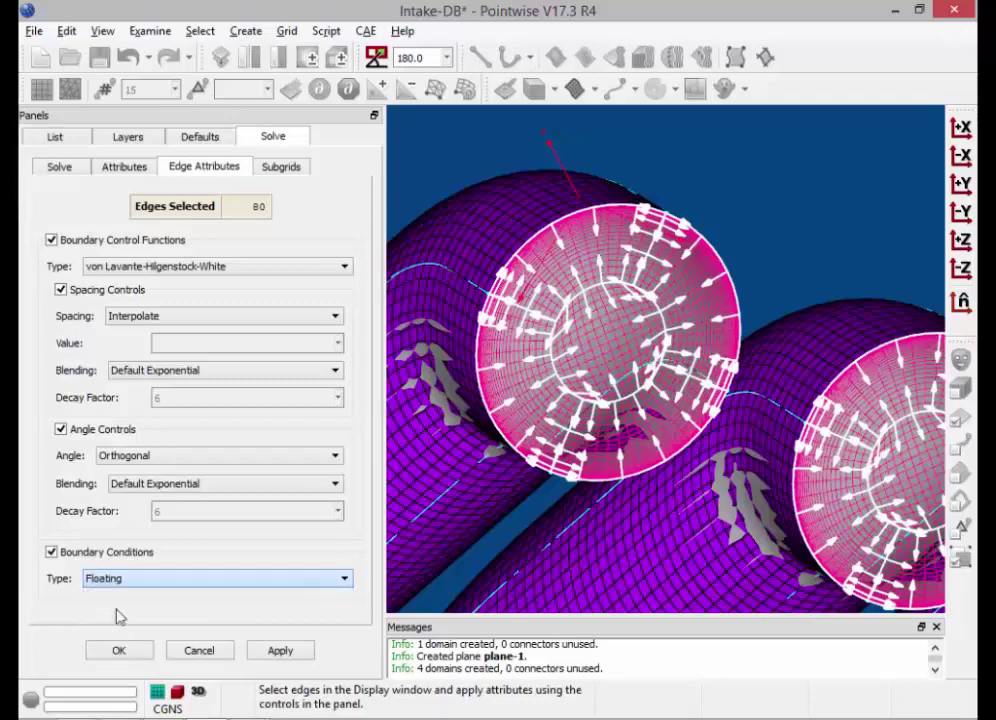
Run 50 solver iterations on the outlet domains and accept the smoothed grids
click(58, 168)
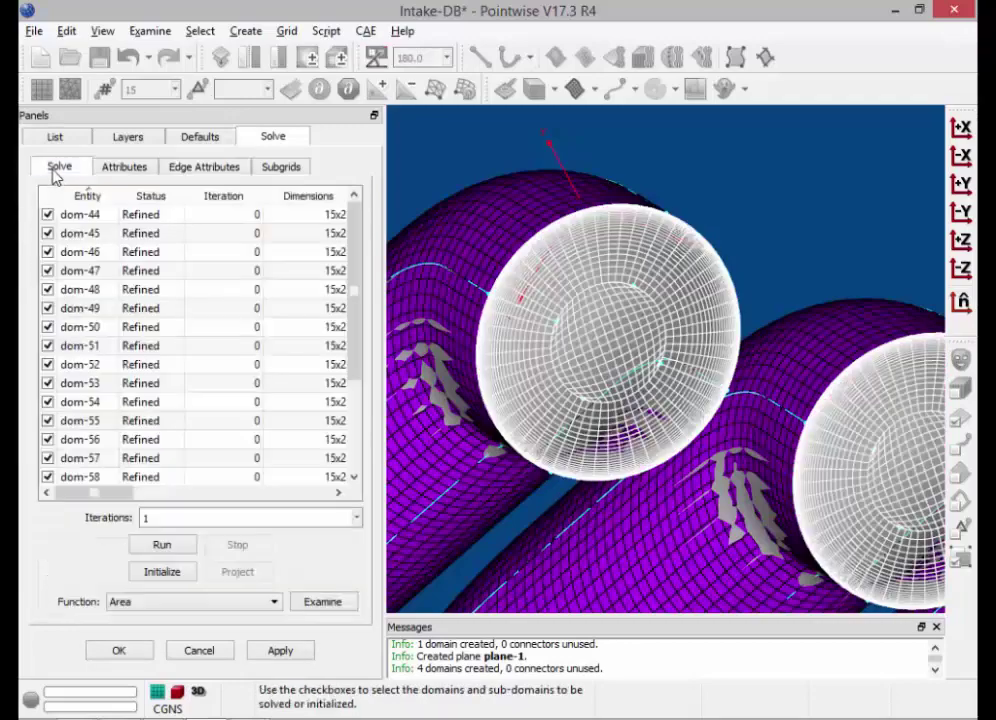
double_click(144, 517)
text(50)
click(160, 551)
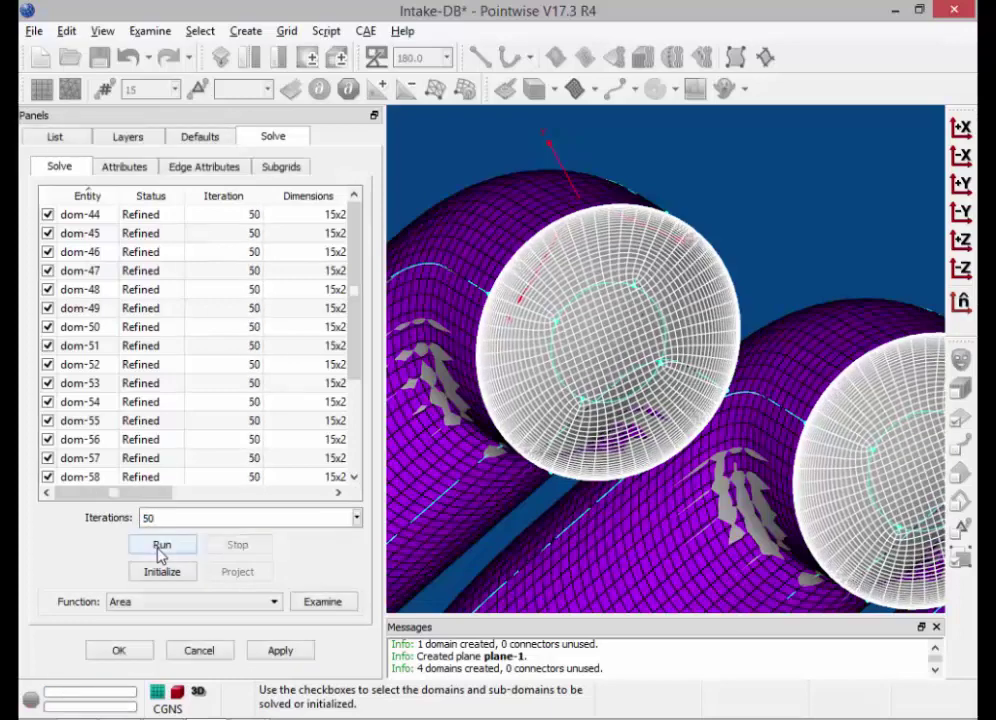
click(136, 652)
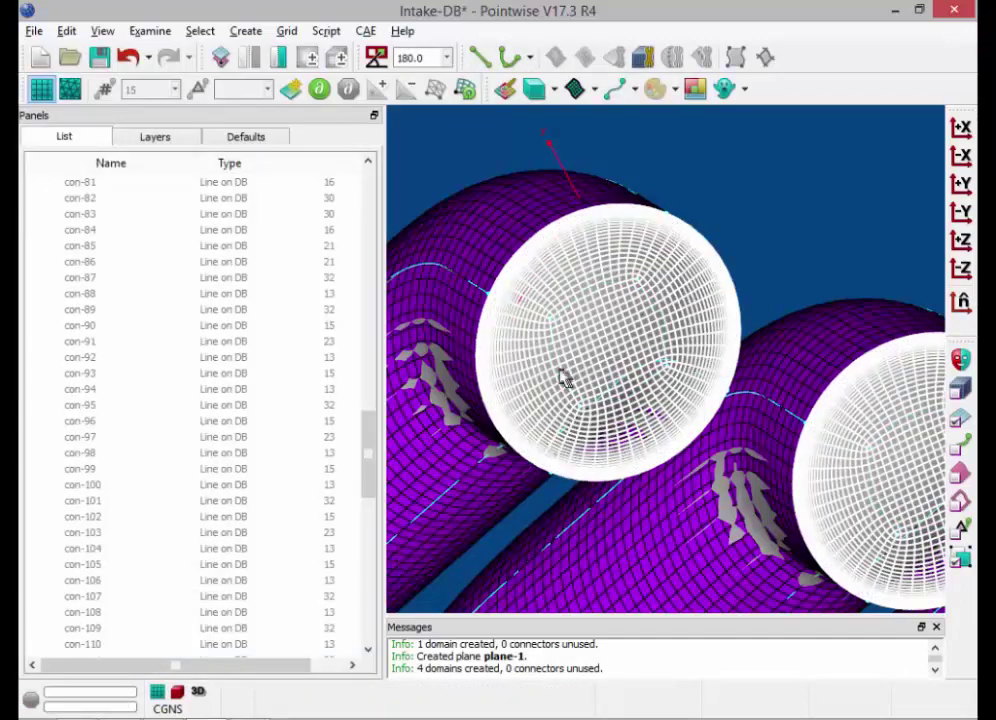
Clear the selection and examine the smoothed O-H grid on a pipe outlet up close
click(762, 218)
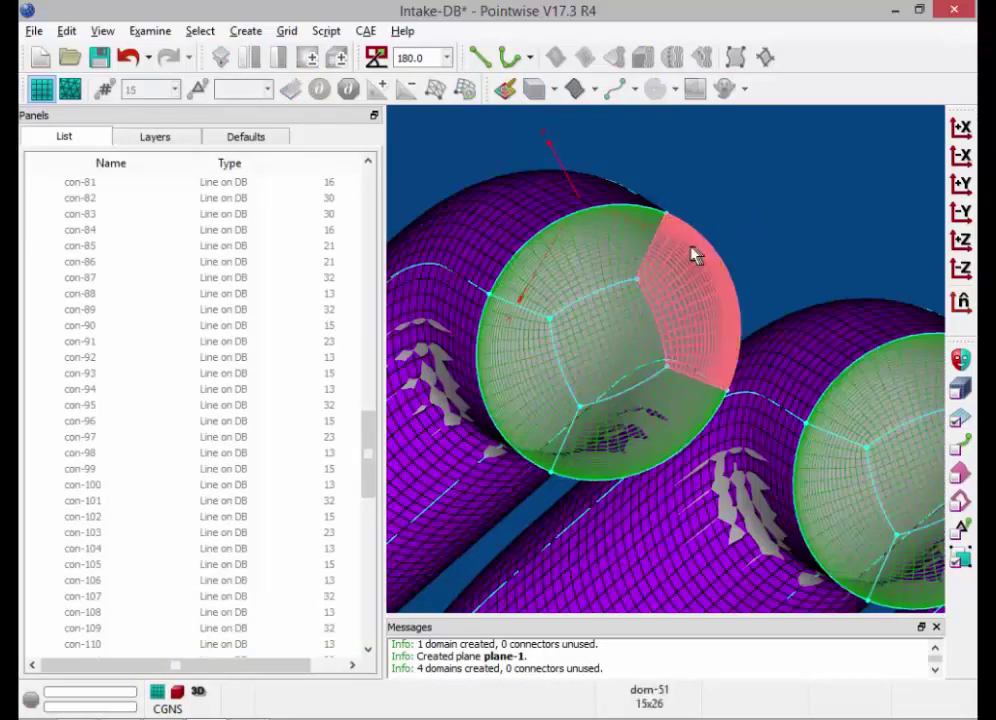
scroll(629, 287, up, 5)
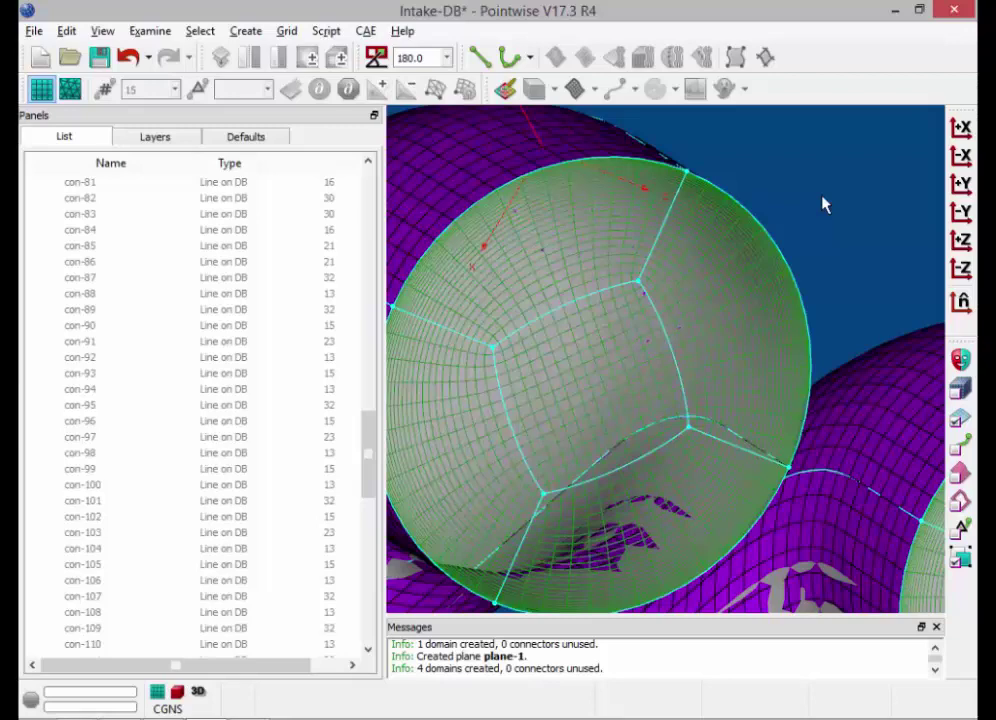
key(alt+Tab)
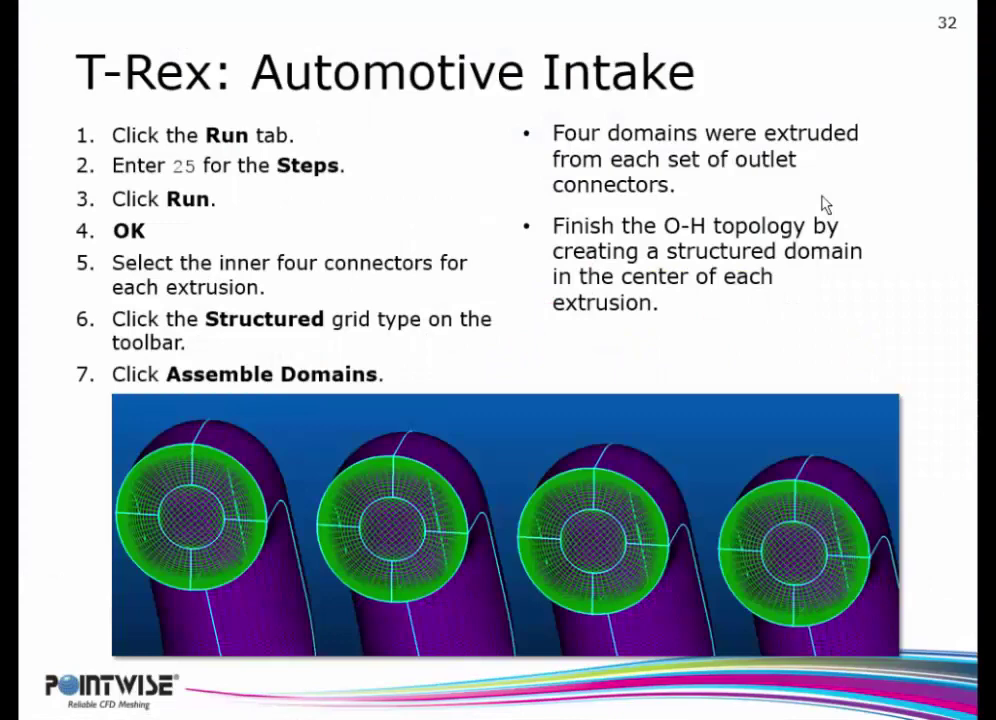
click(822, 197)
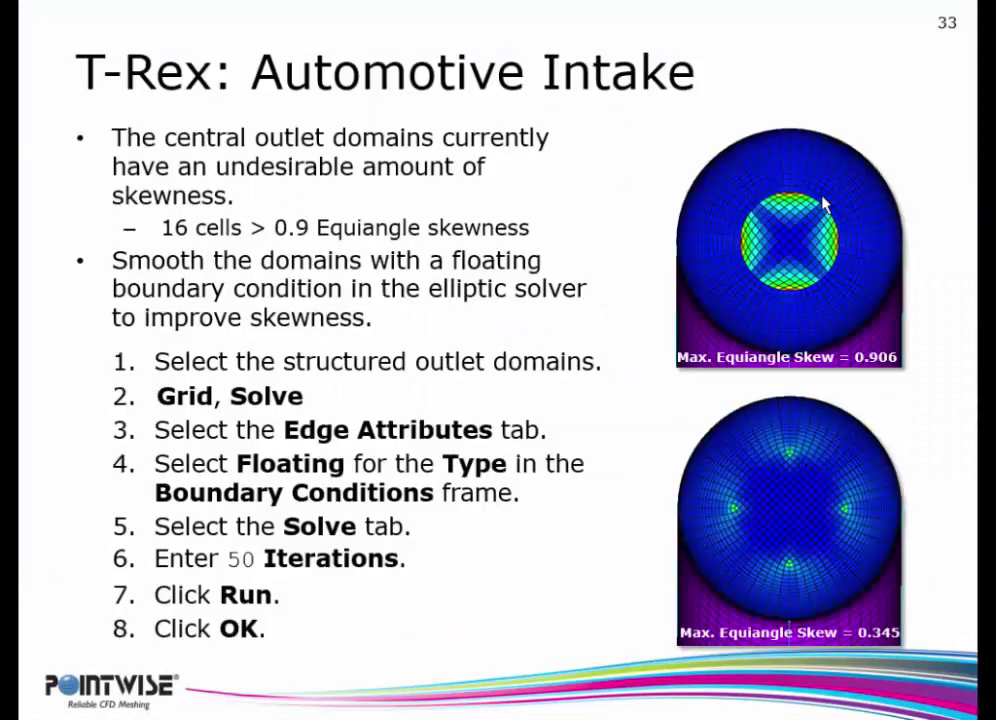
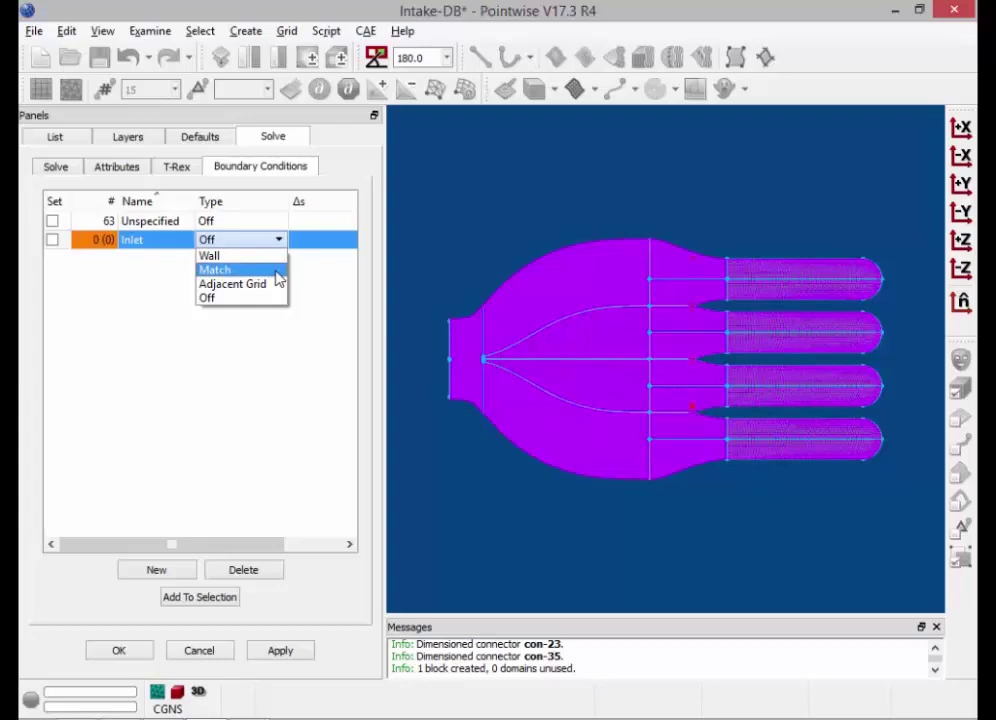
Set the Inlet boundary condition's type to Match and add a second condition named Outlet, also of type Match
click(276, 271)
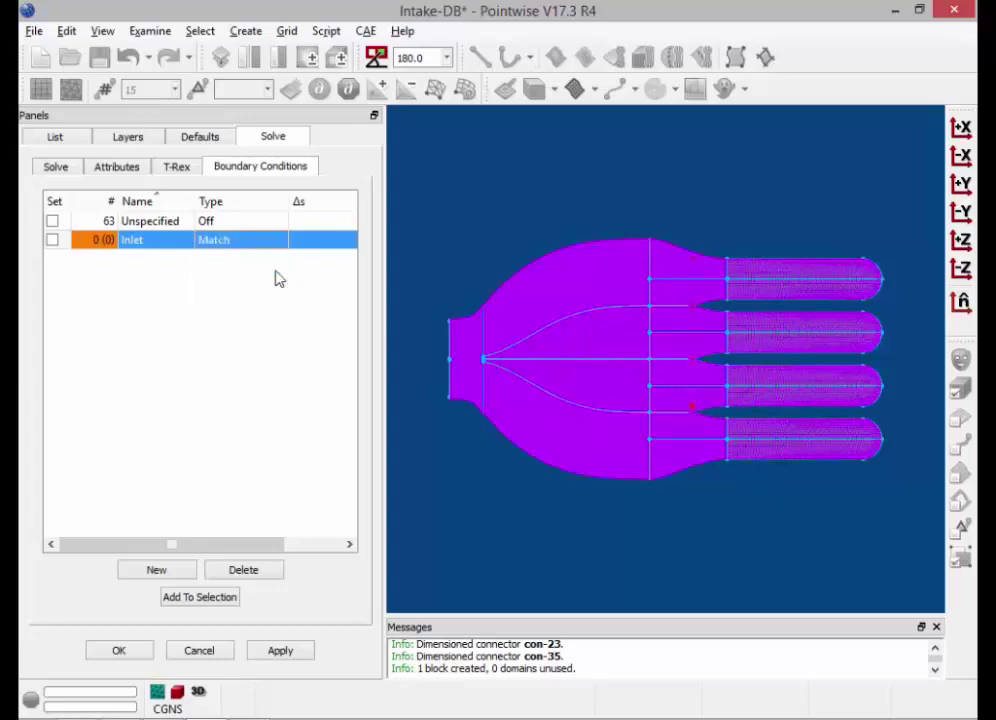
click(157, 578)
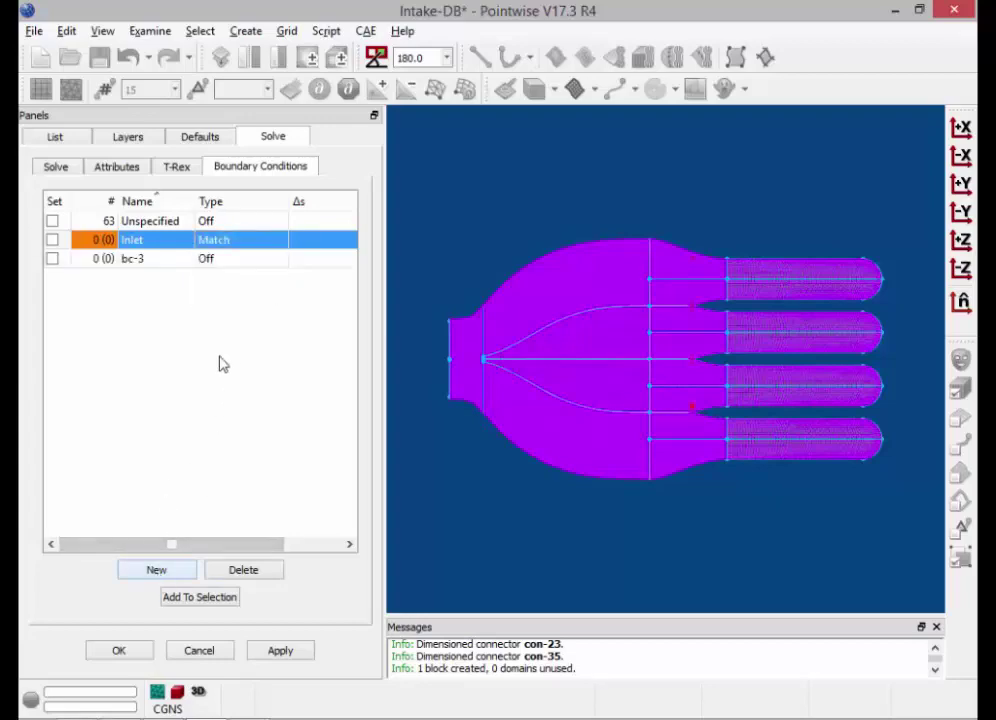
double_click(170, 263)
text(Outlet)
key(Return)
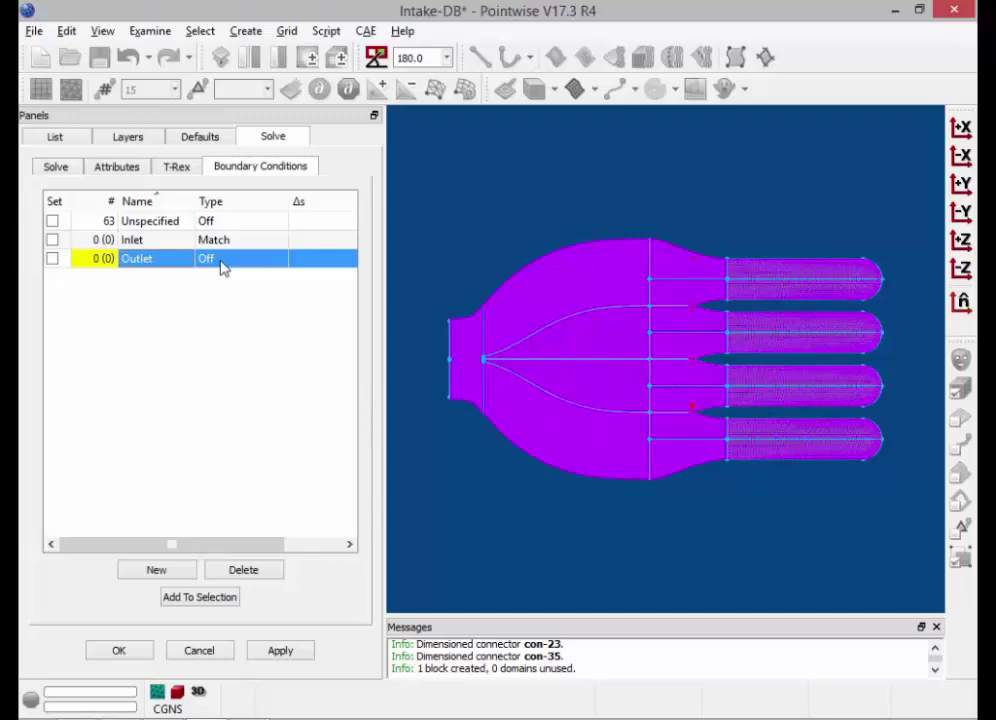
click(222, 265)
click(222, 265)
click(213, 285)
Add a boundary condition named Intake Walls and set its type to Wall
click(152, 571)
click(146, 282)
click(145, 283)
text(Inta)
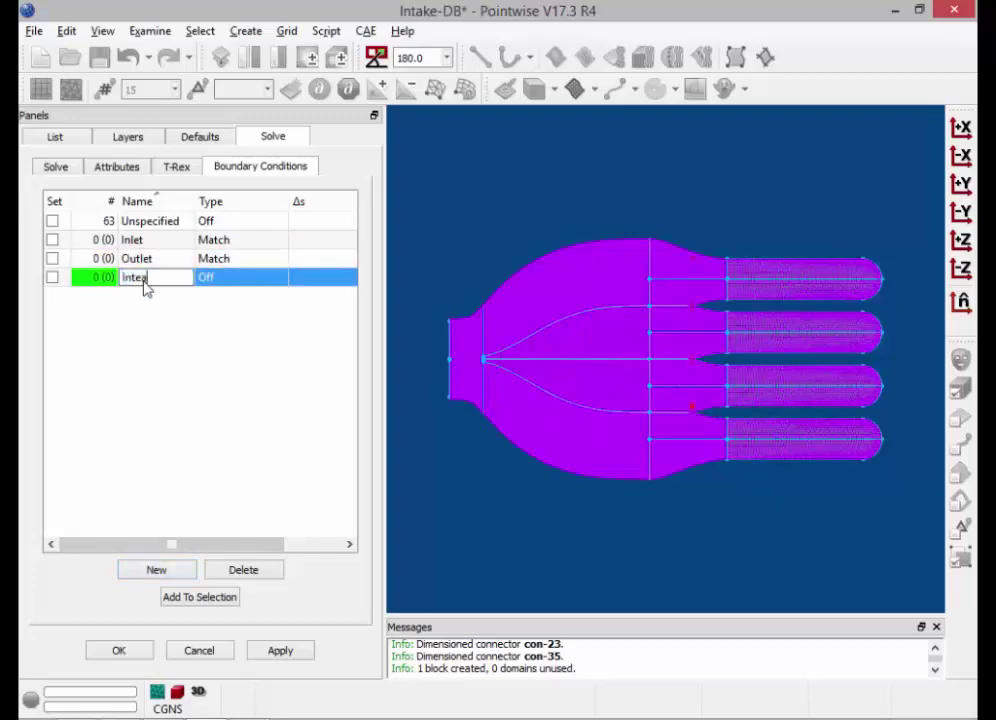
text(ke Walls)
key(Return)
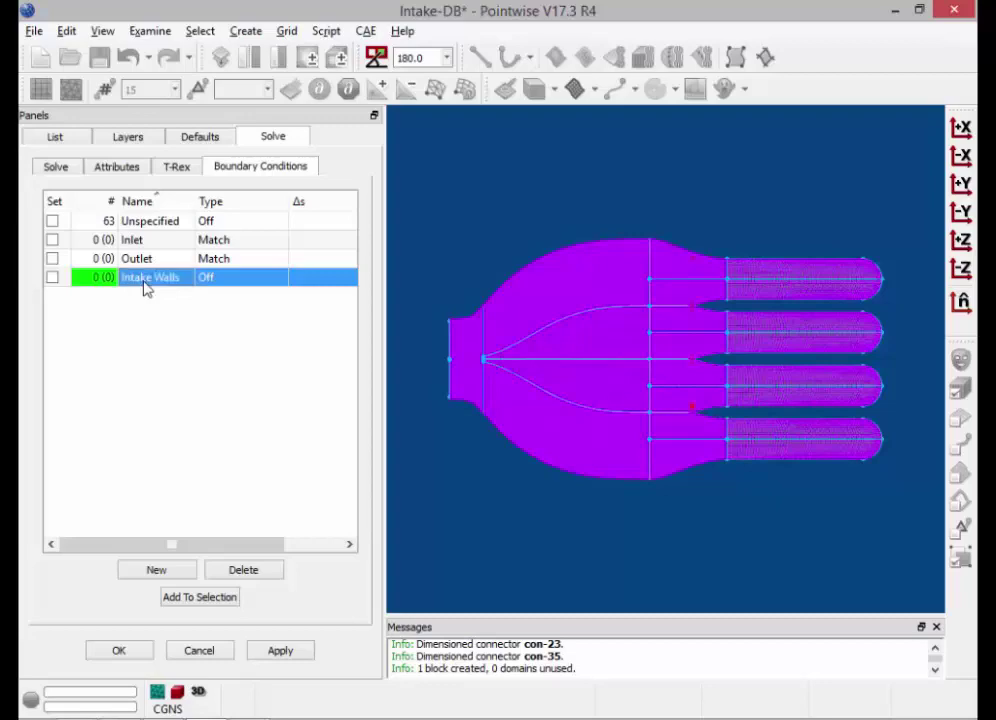
click(233, 281)
click(233, 285)
click(238, 291)
Set the Δs of the Intake Walls boundary condition to 0.0001
double_click(315, 276)
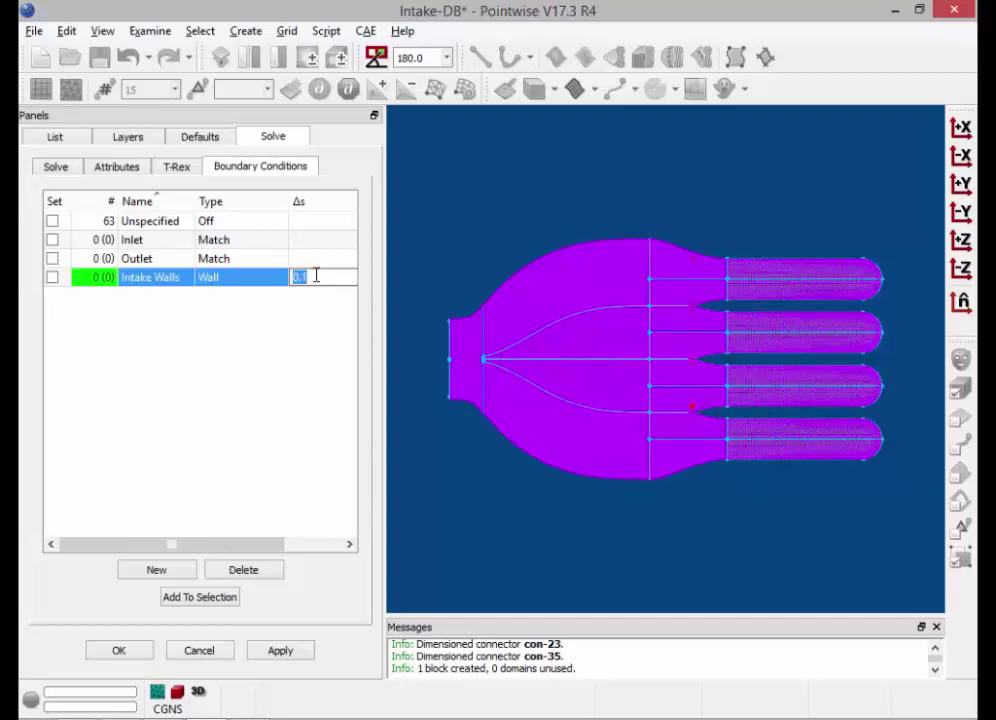
key(BackSpace)
text(0.0001)
key(Return)
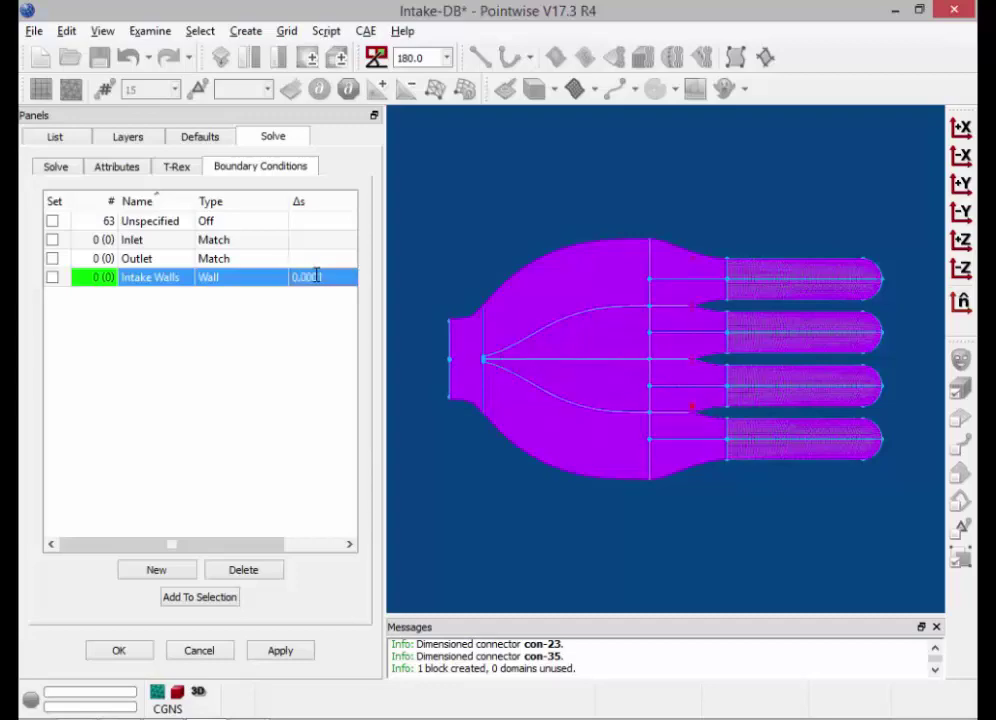
Assign the Inlet boundary condition to the circular domain at the intake's single open end
right_drag(530, 358, 453, 398)
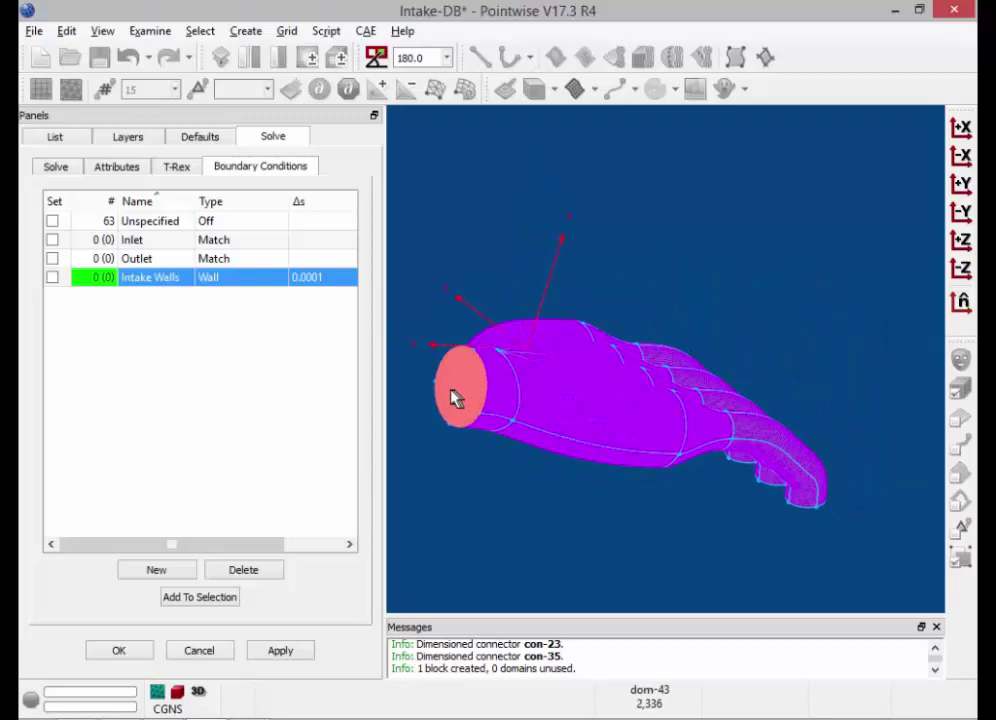
click(455, 397)
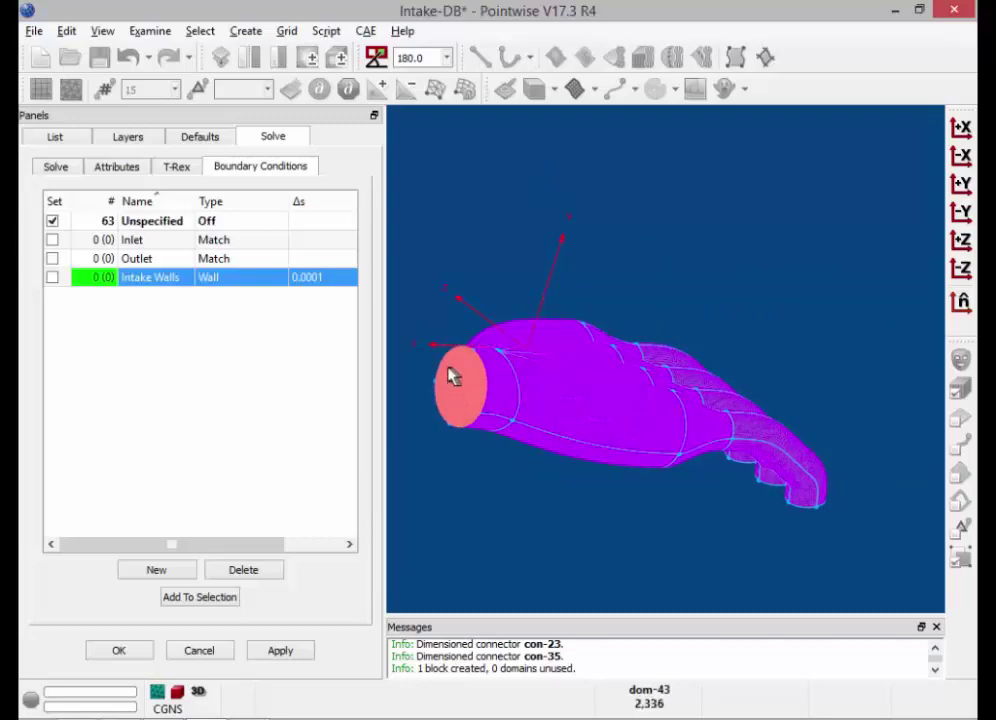
click(52, 240)
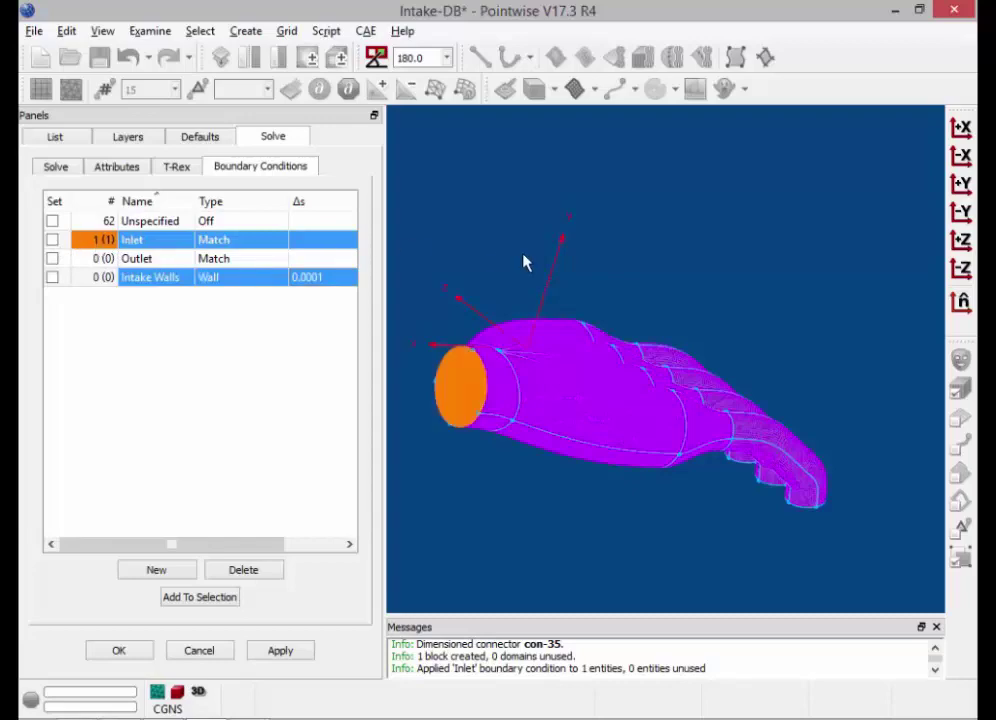
Select all domains on the four pipe outlets and assign them the Outlet boundary condition
right_drag(645, 380, 648, 345)
shift+right_drag(743, 287, 643, 154)
drag(700, 335, 782, 428)
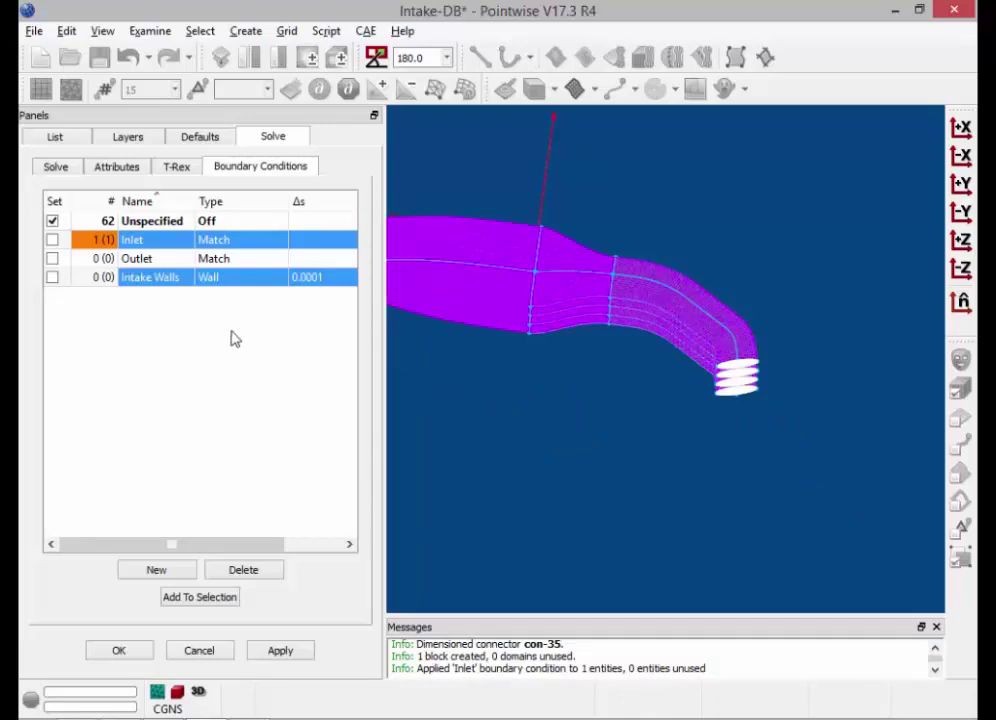
click(52, 259)
click(630, 462)
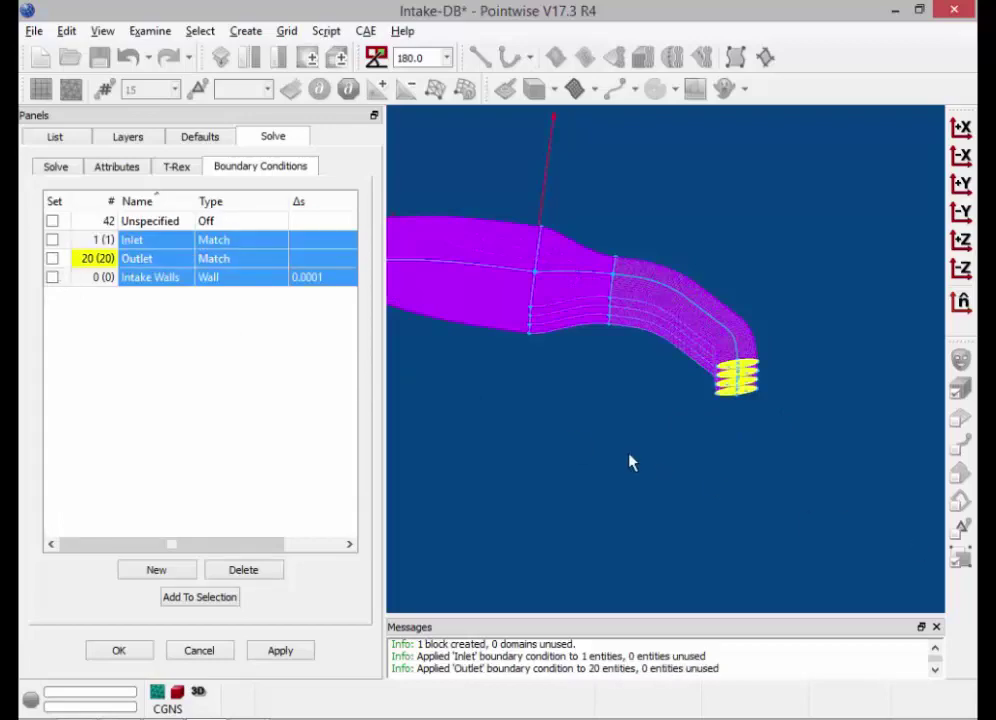
Select all remaining Unspecified domains and assign them the Intake Walls boundary condition
right_drag(694, 458, 760, 485)
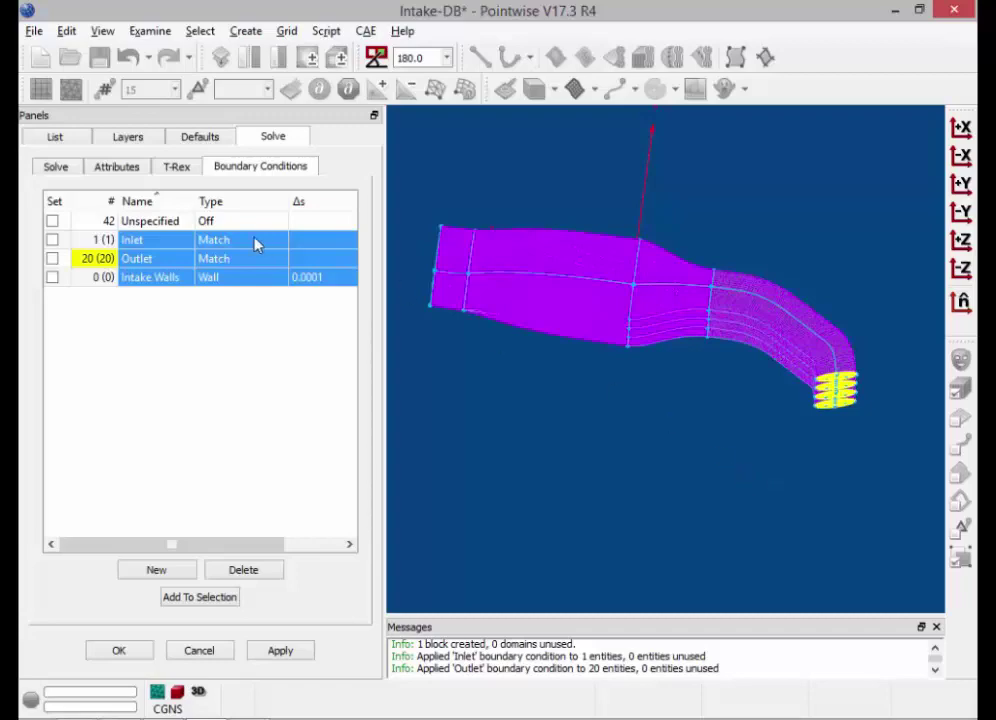
click(177, 222)
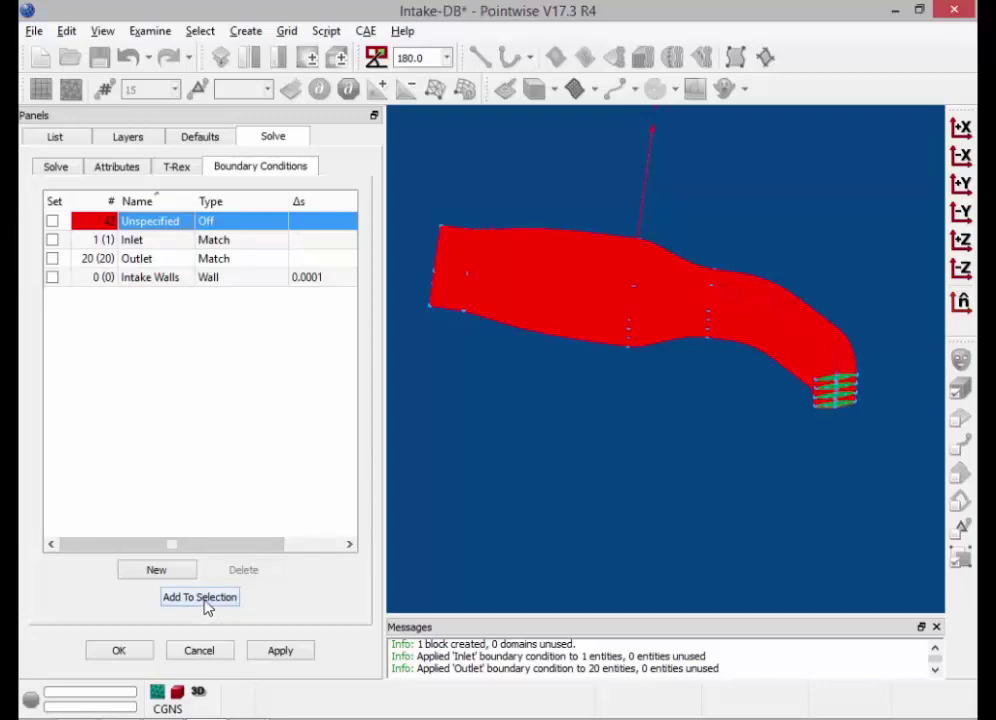
click(208, 607)
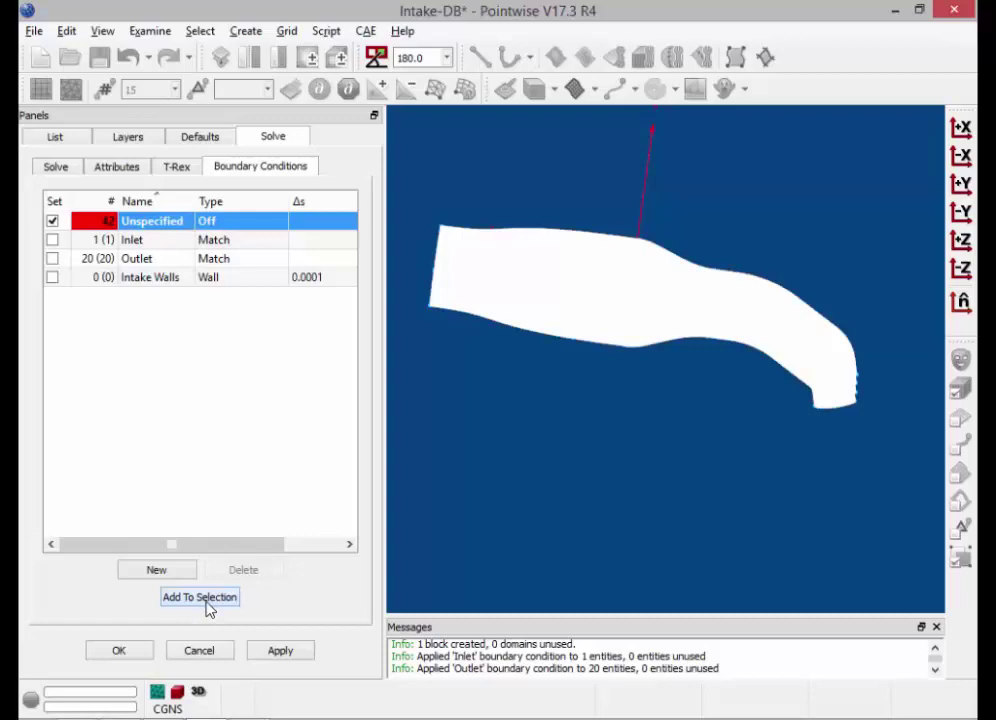
click(52, 278)
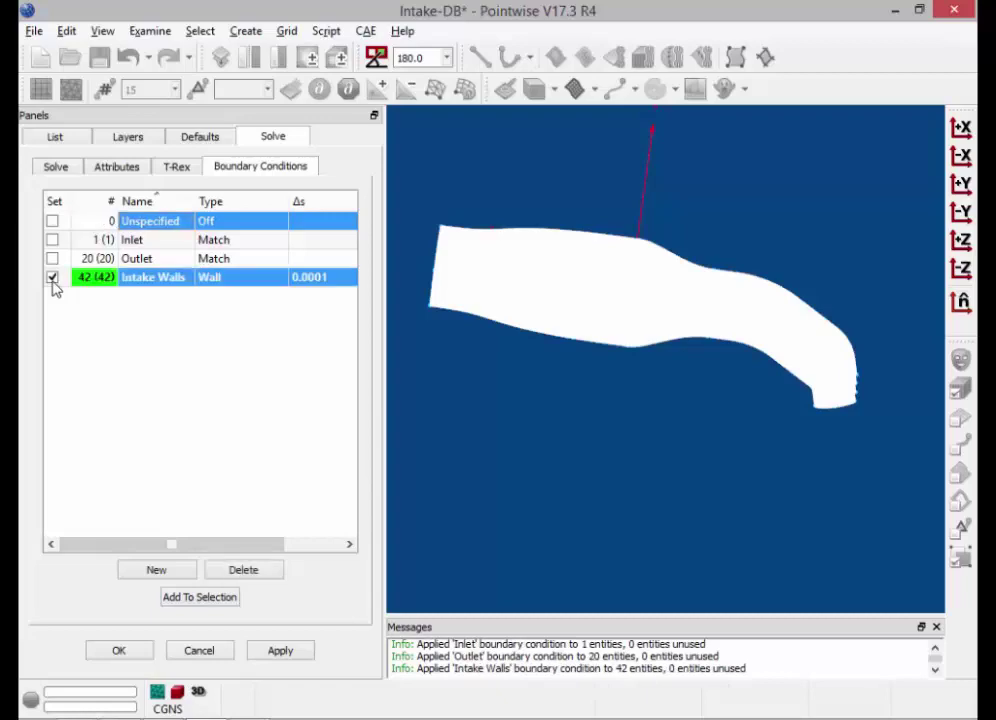
click(113, 362)
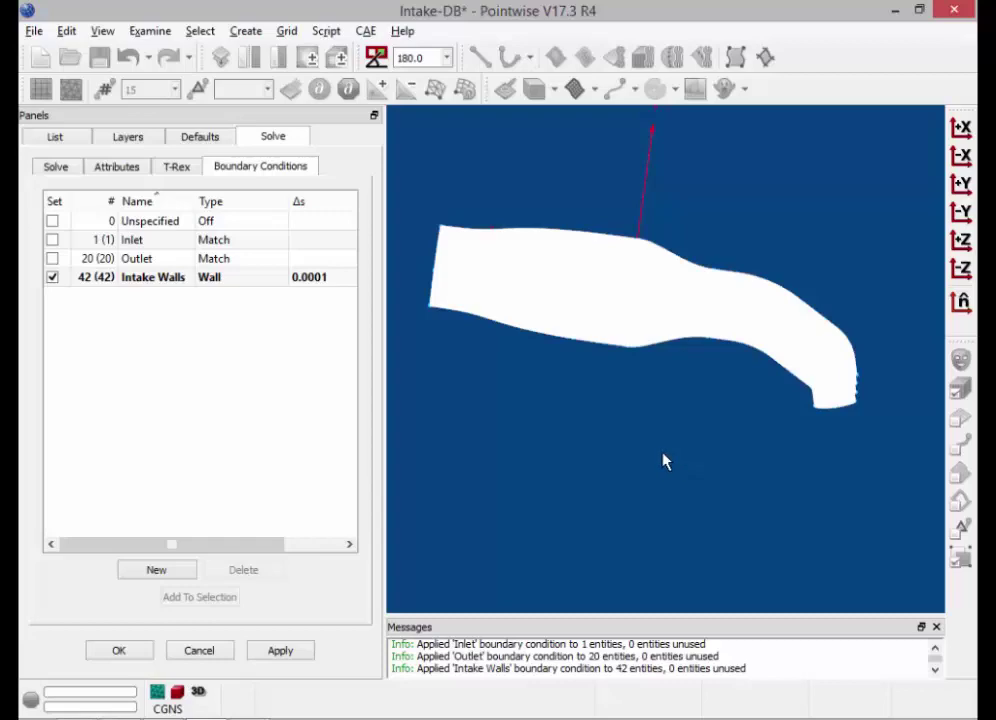
Override the default T-Rex growth rate for the unstructured block and set it to 1.1
click(665, 461)
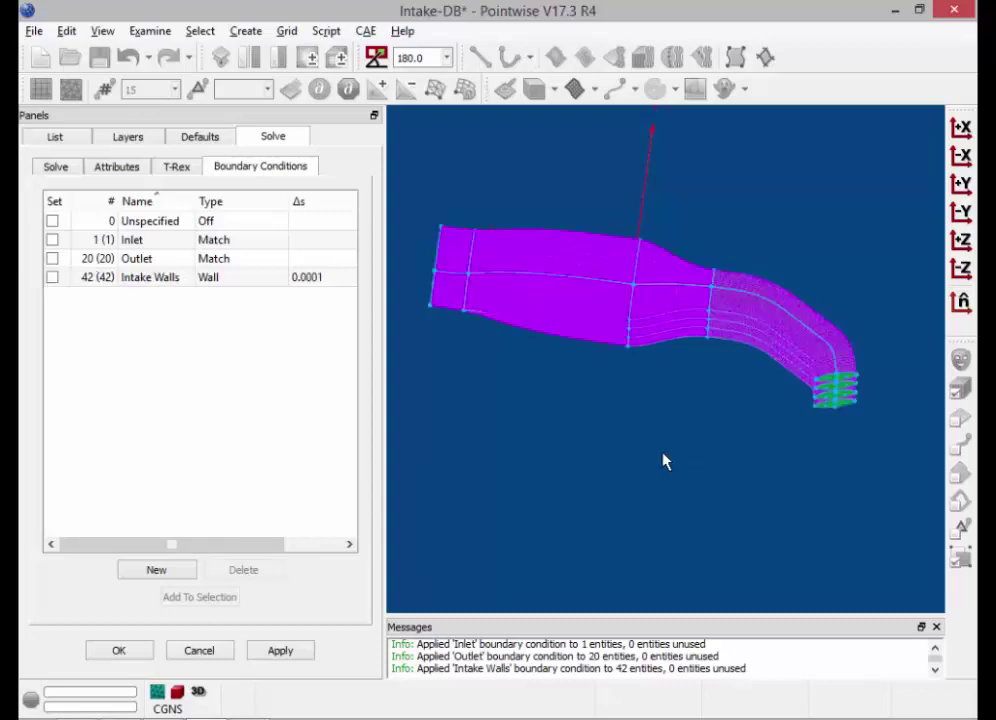
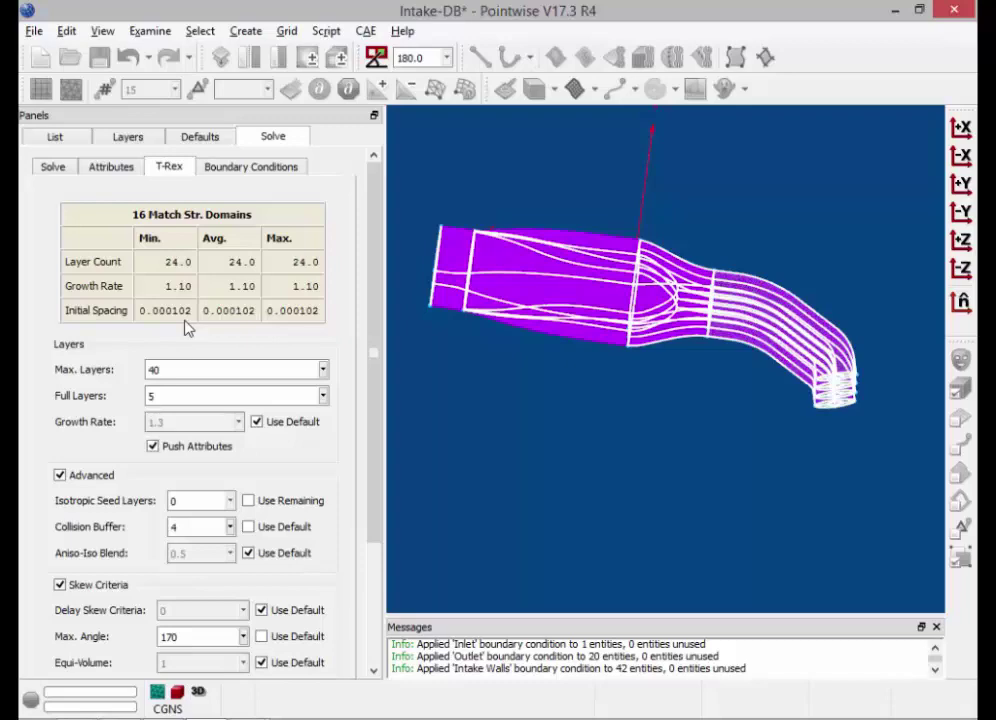
click(256, 422)
drag(200, 421, 151, 420)
text(1.1)
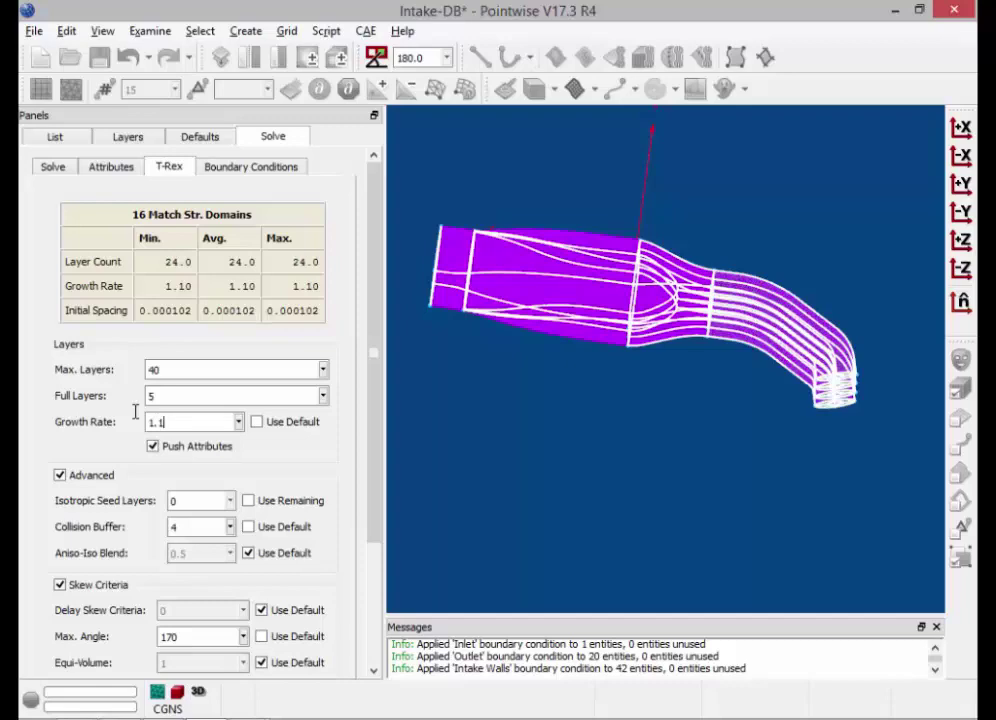
scroll(278, 602, down, 3)
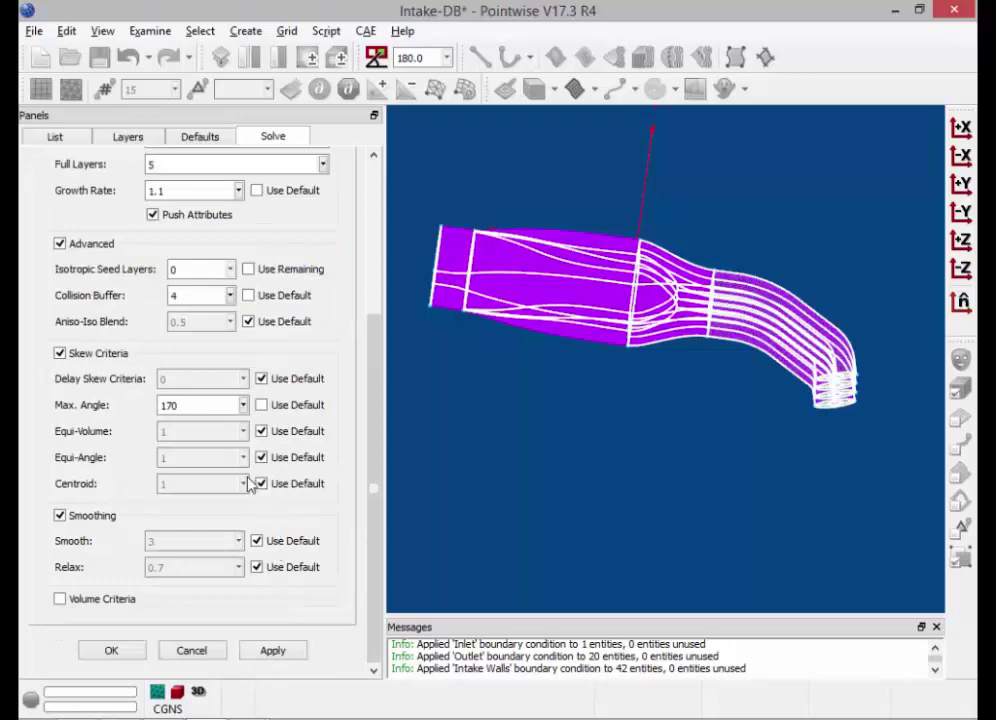
scroll(128, 202, up, 5)
Initialize the unstructured block blk-1 with the T-Rex settings and accept the generated volume mesh
click(57, 159)
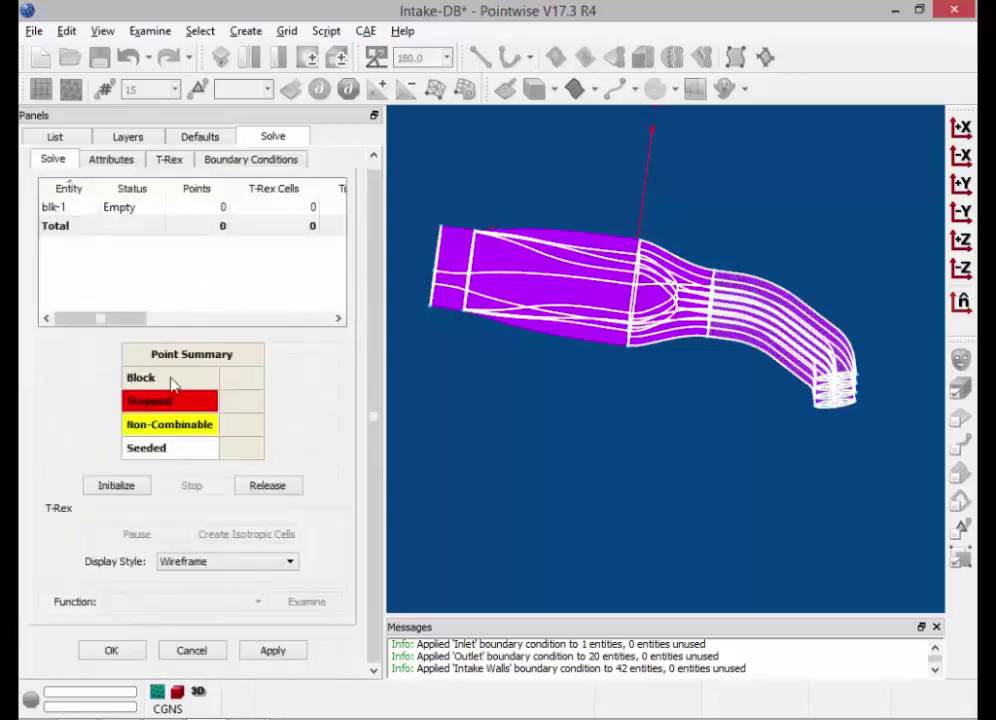
right_drag(705, 308, 630, 536)
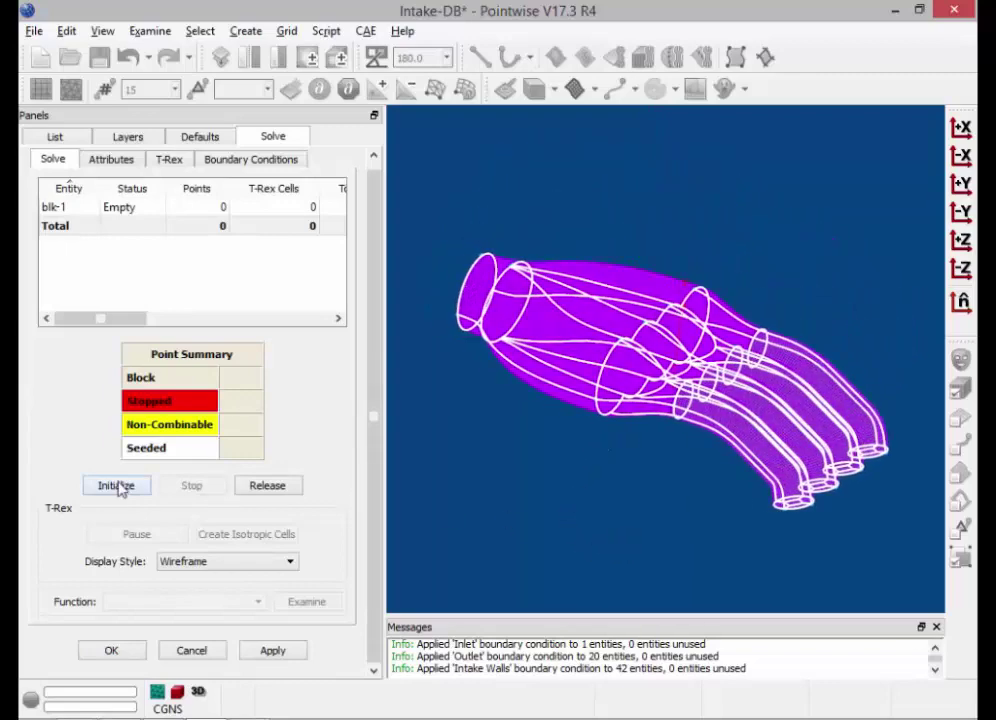
click(119, 487)
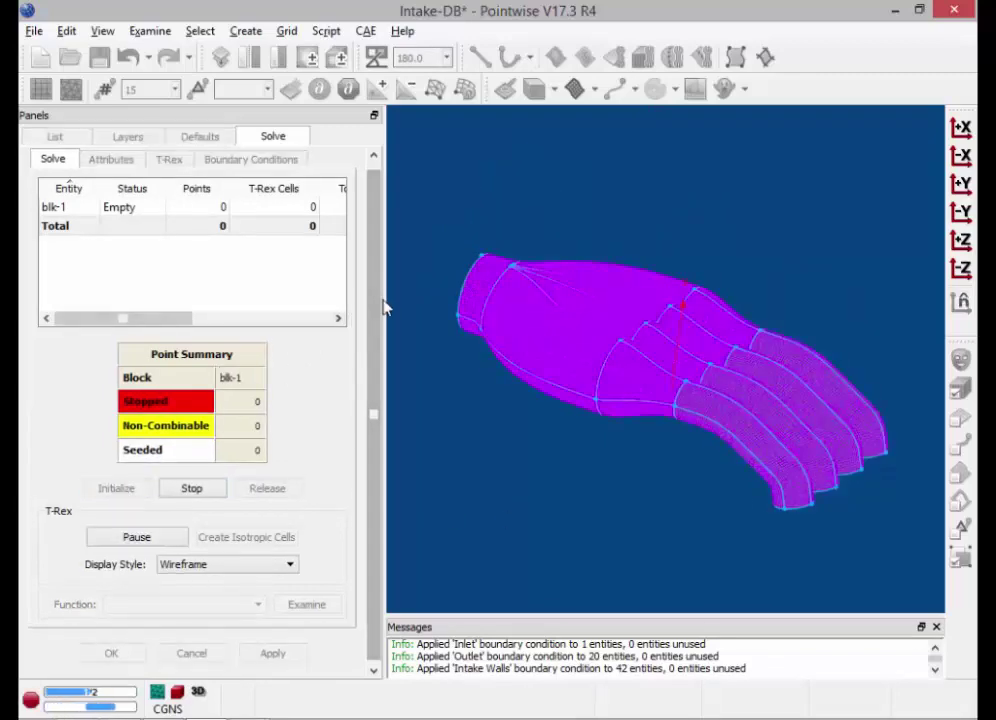
drag(382, 305, 491, 297)
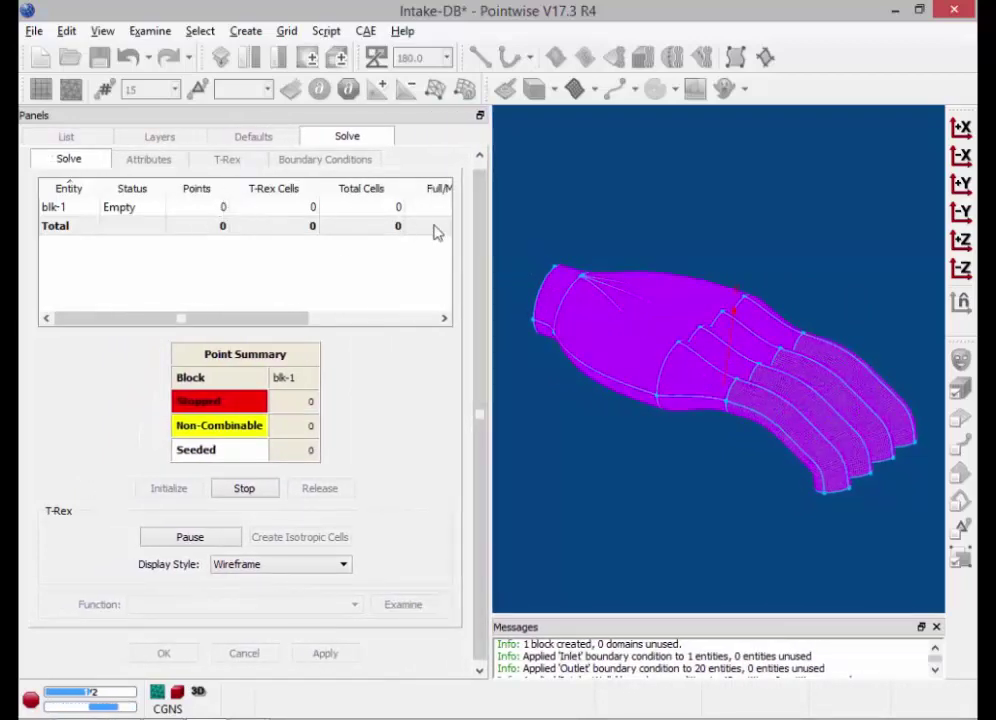
drag(490, 222, 540, 222)
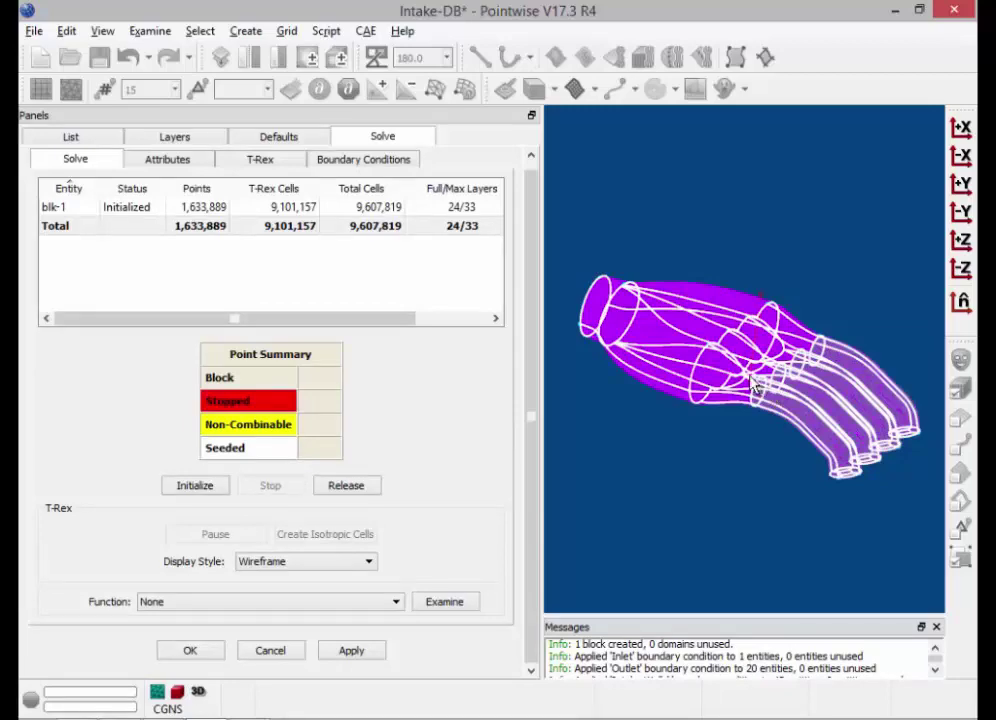
click(210, 656)
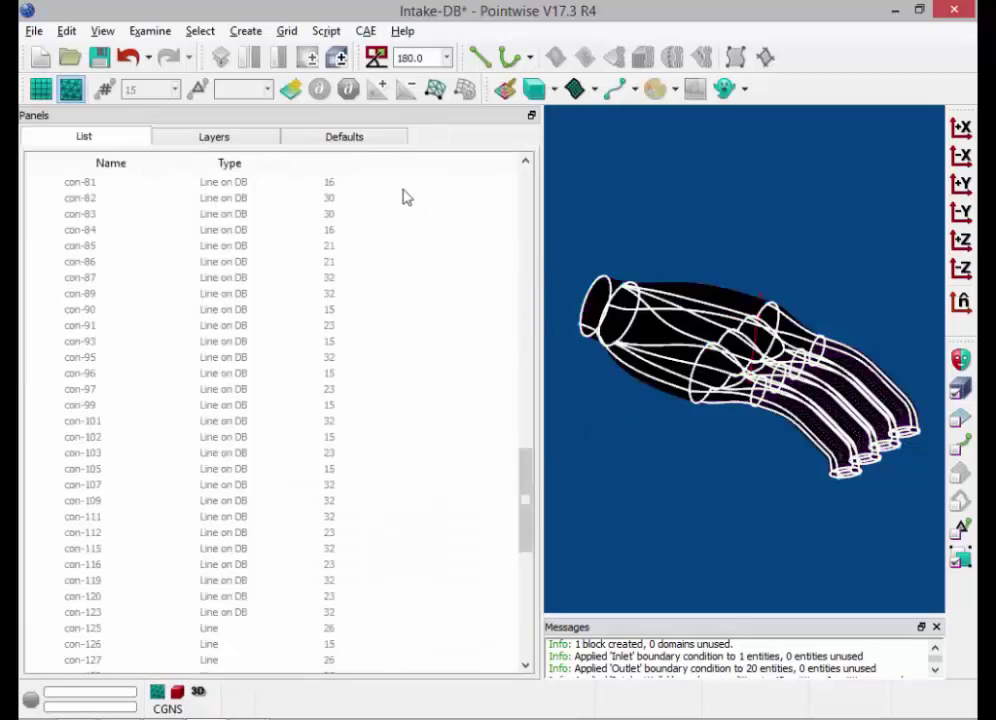
Examine the block's Maximum Included Angle and resize the panel and color legend to leave room for the model
click(147, 36)
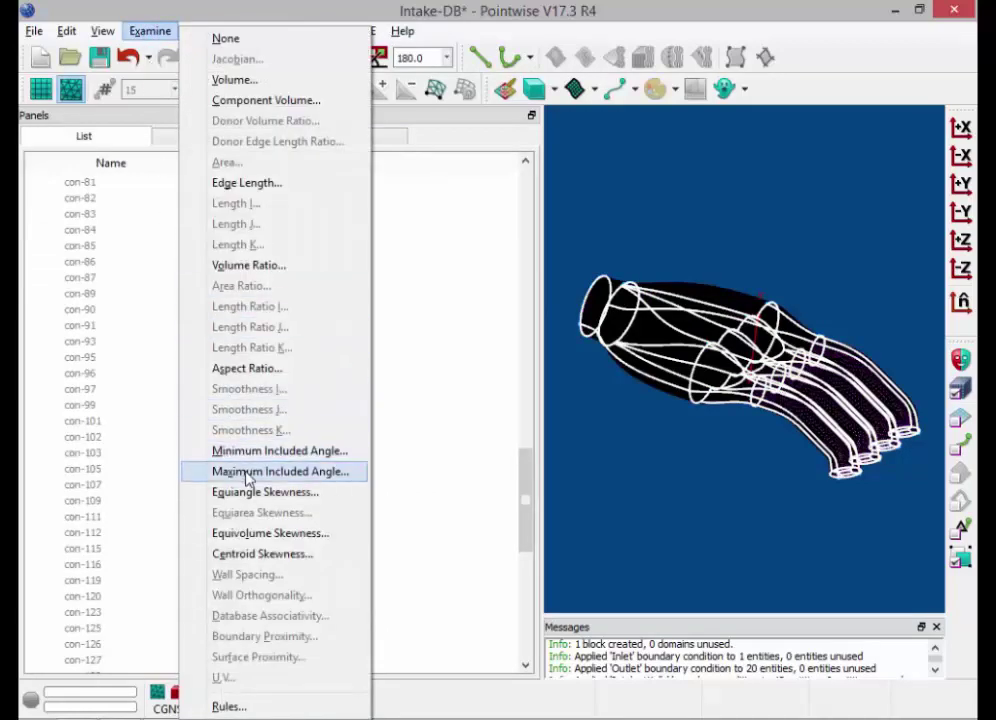
click(248, 474)
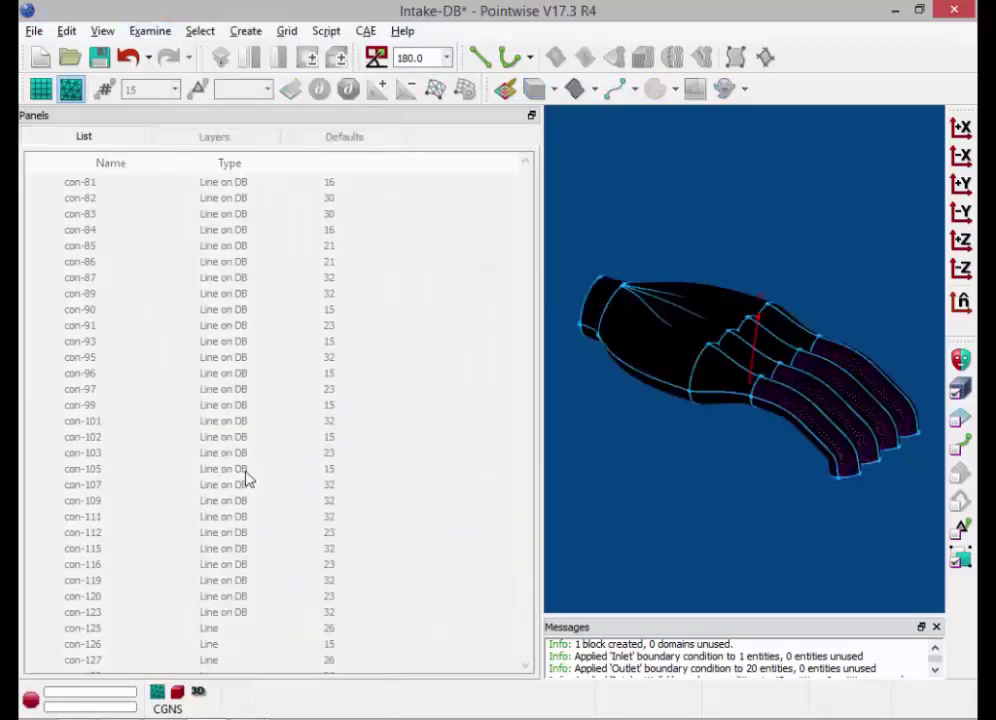
drag(540, 438, 313, 423)
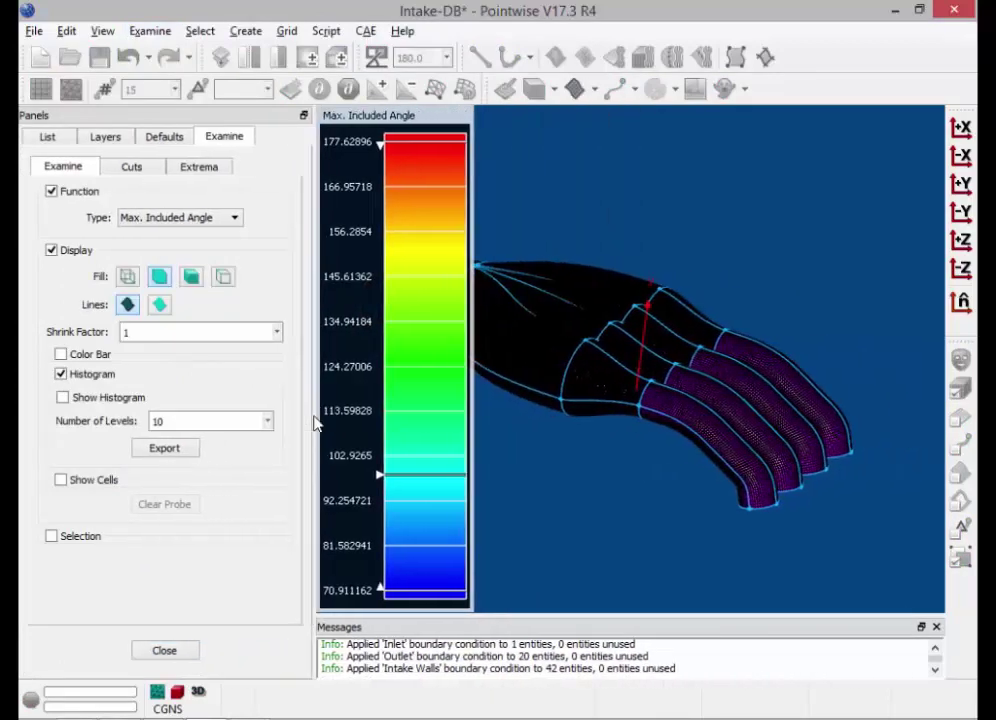
drag(472, 270, 412, 267)
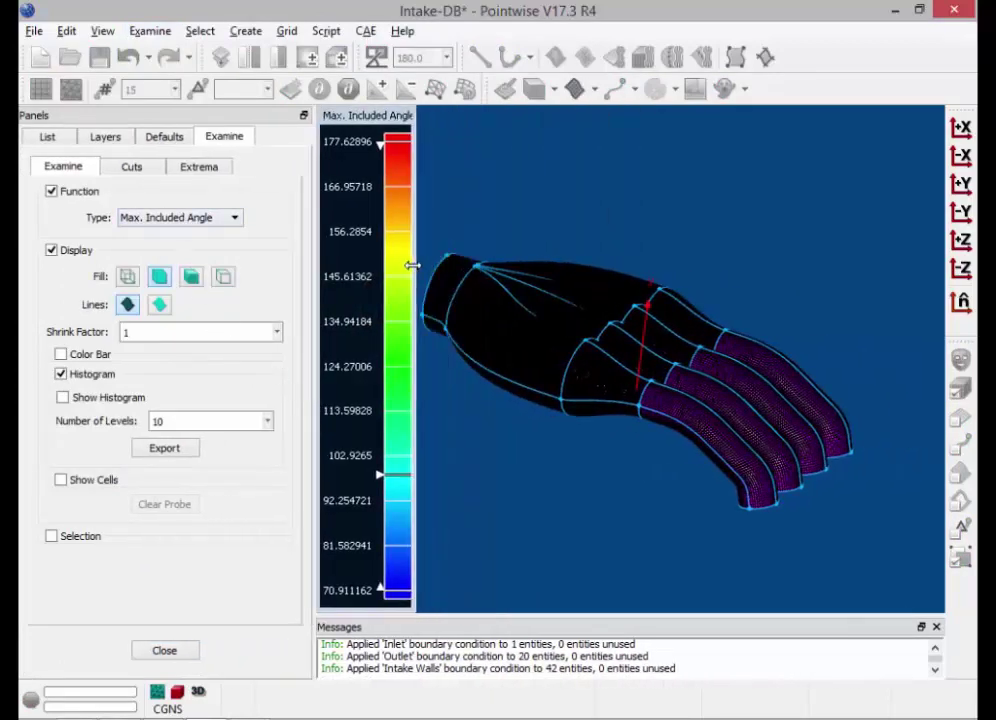
Enable a Z cutting plane and move it to about Z = -0.0336 so it passes through an inner outlet pipe
click(133, 167)
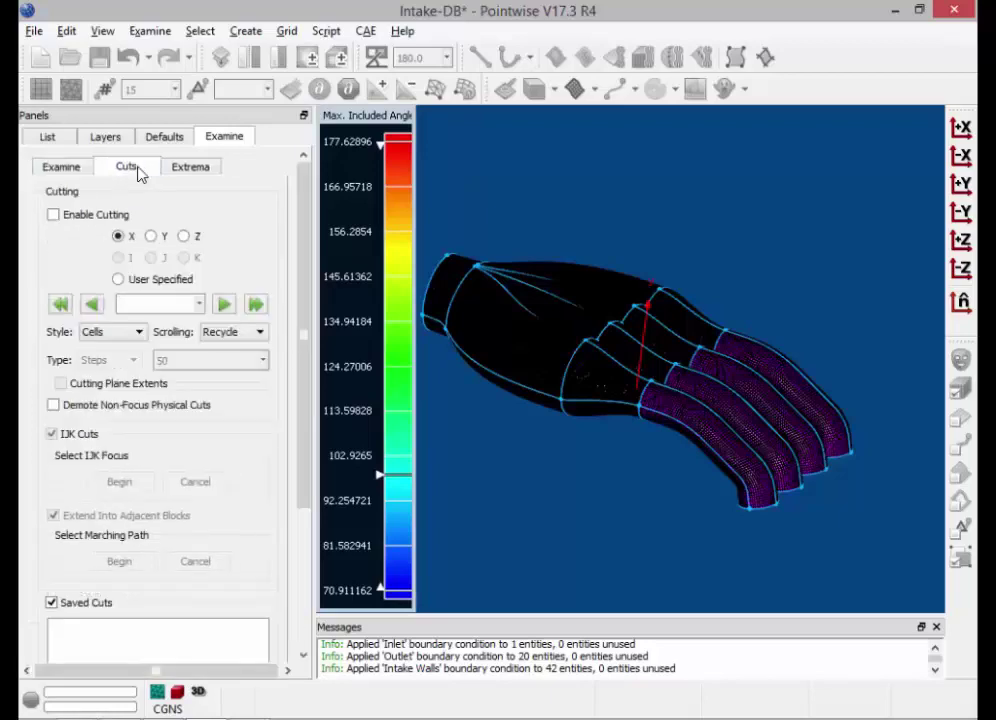
click(99, 215)
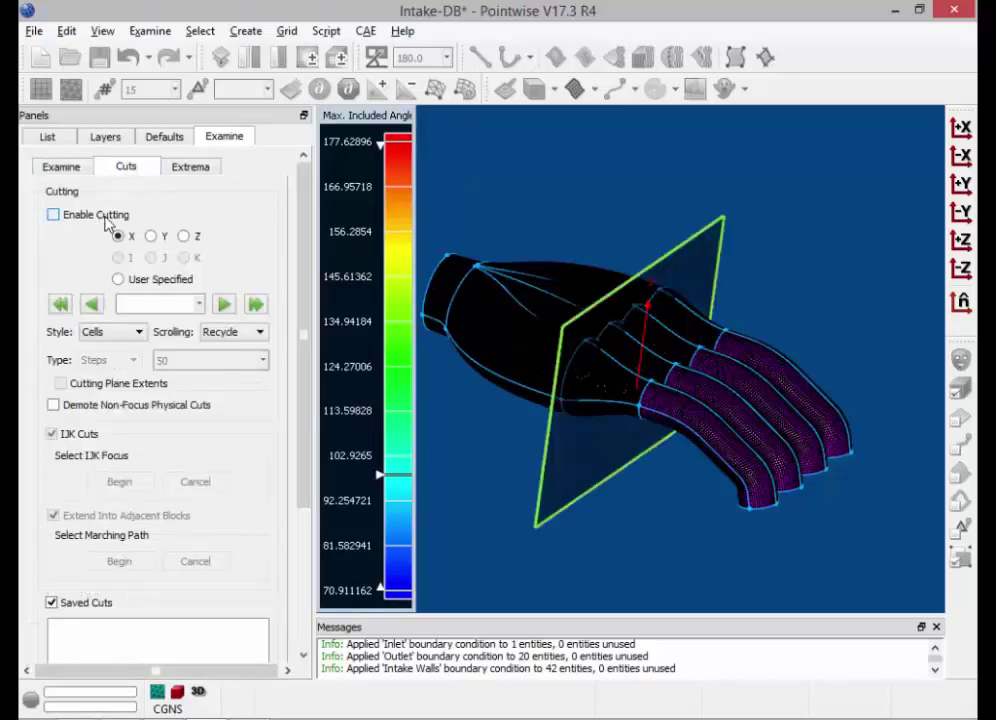
click(183, 237)
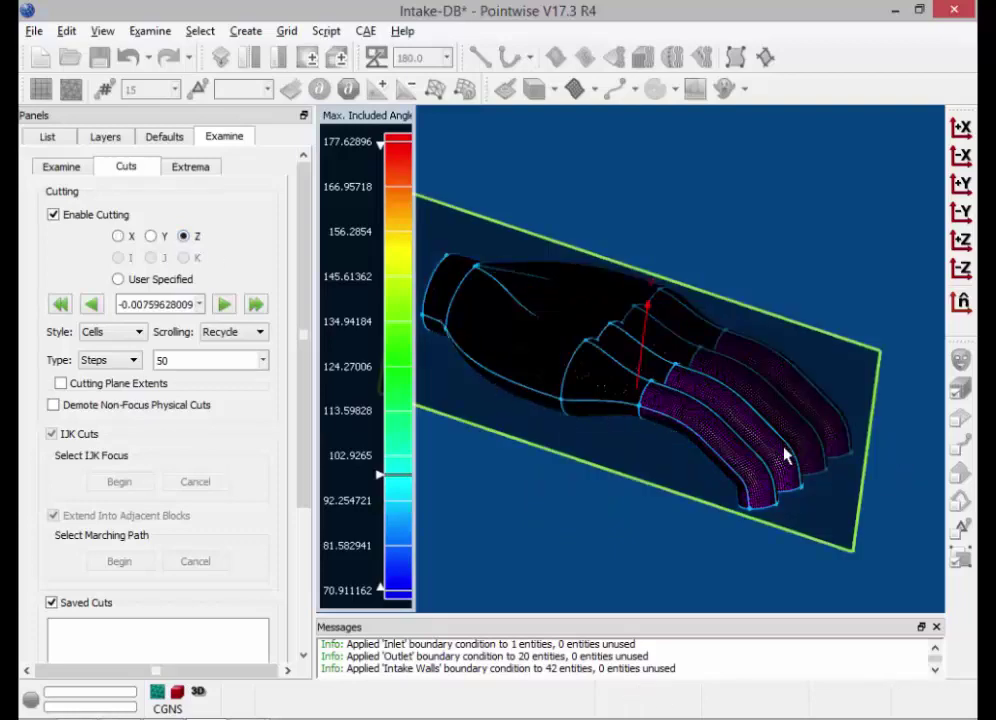
right_drag(776, 456, 740, 532)
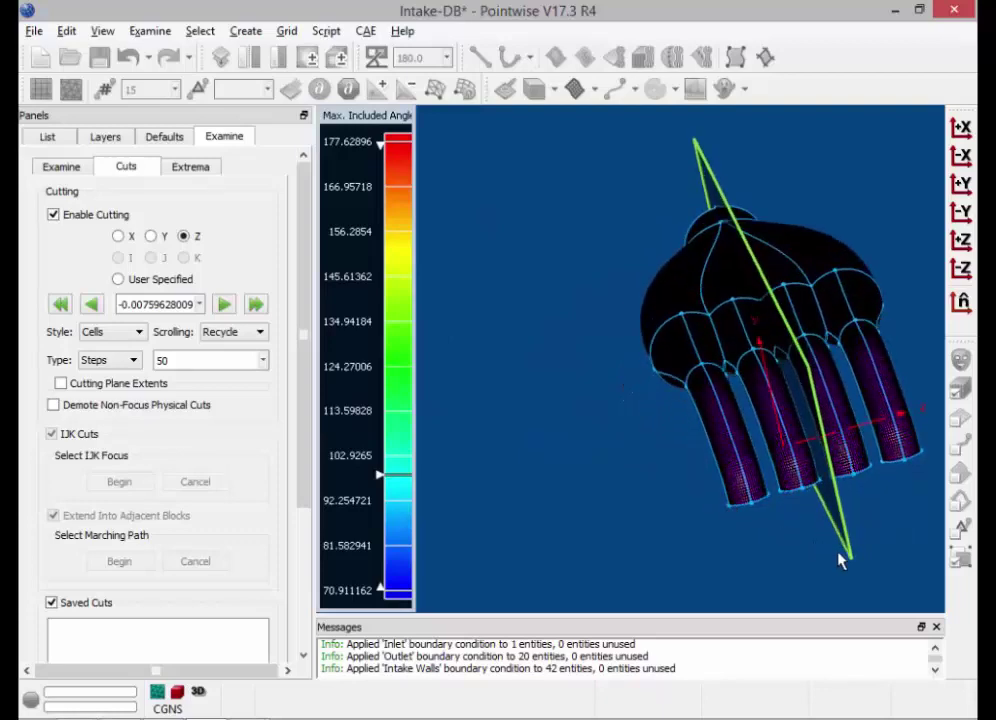
drag(848, 556, 825, 562)
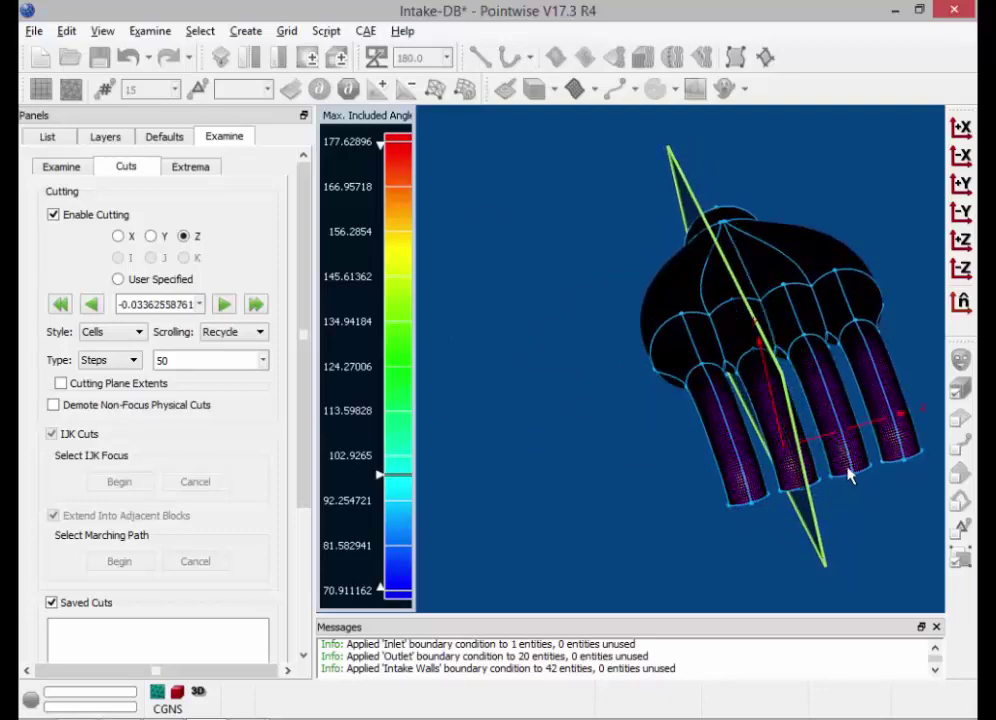
right_drag(858, 456, 906, 456)
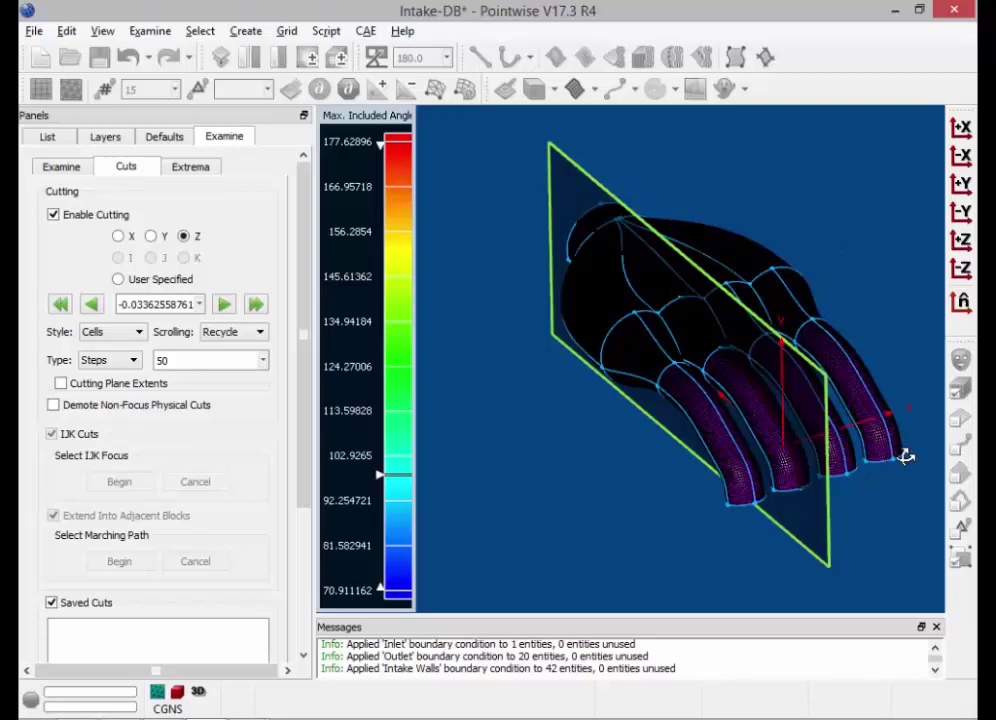
Hide the domains and save the current Z cut of the block's cells
click(102, 31)
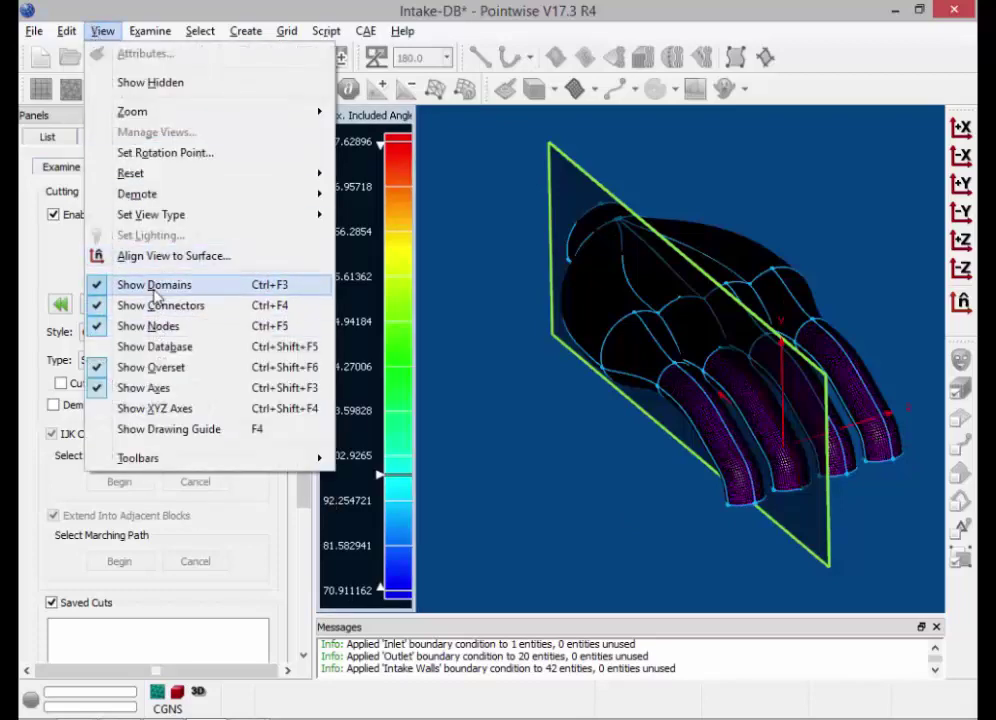
click(155, 286)
scroll(160, 520, down, 3)
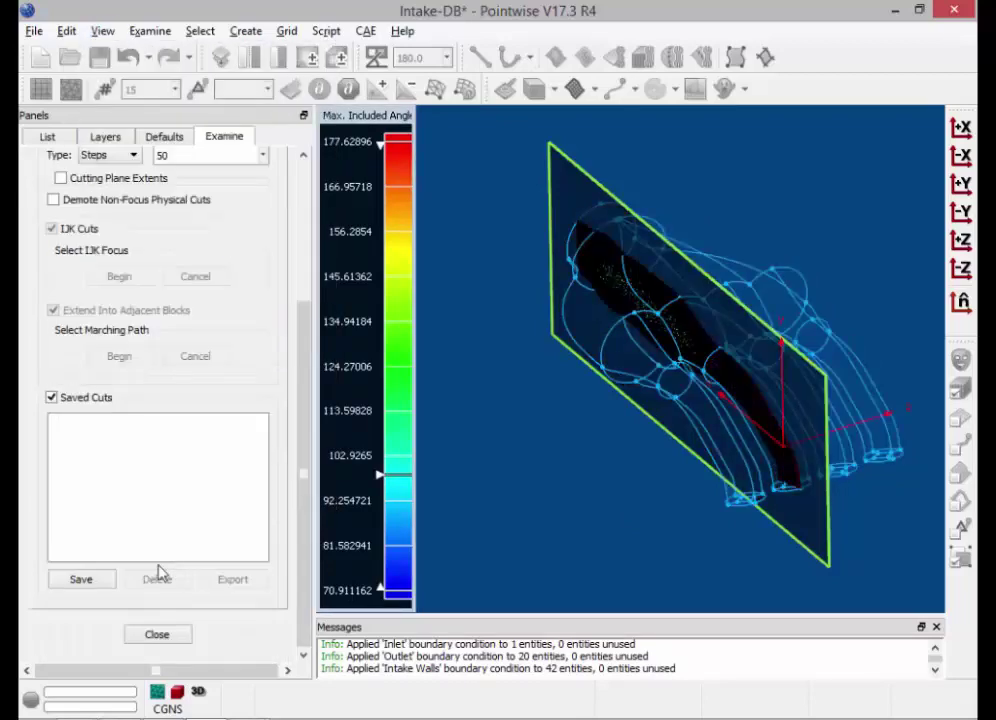
click(80, 580)
View the saved cut along the -Z direction and inspect the included-angle coloring of its cells along the intake body and pipe
click(960, 269)
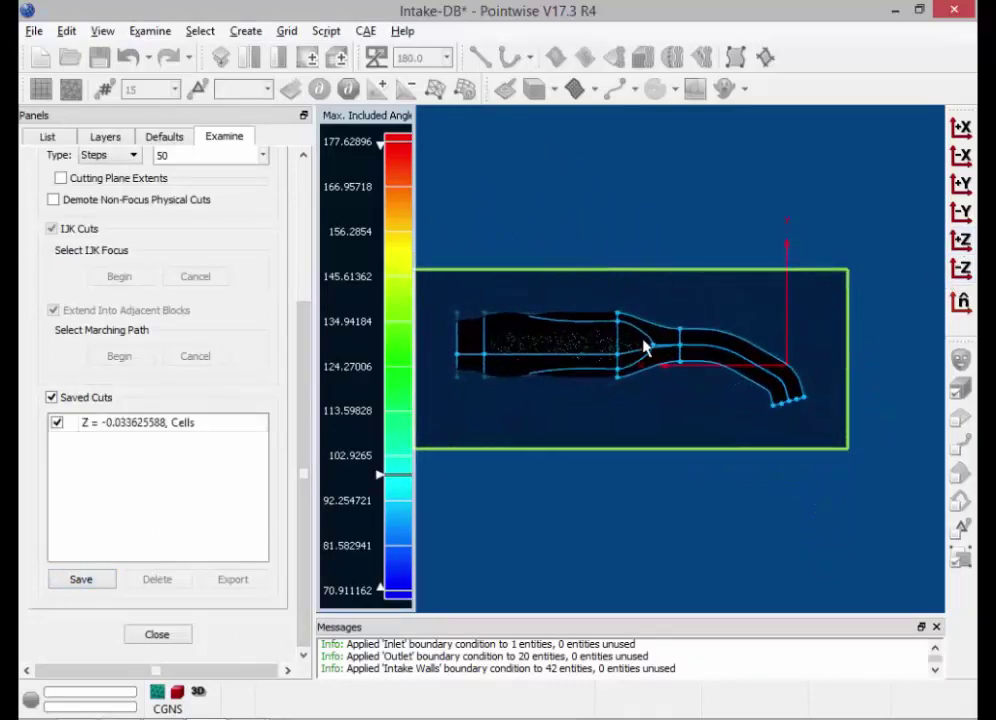
scroll(648, 350, up, 5)
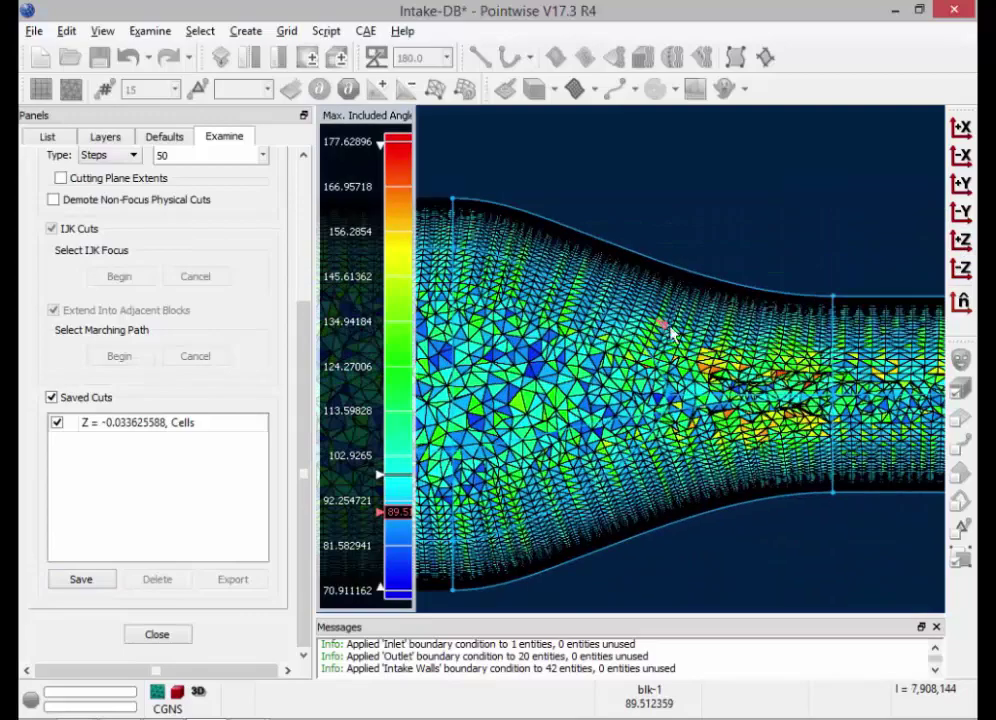
shift+right_drag(838, 370, 434, 342)
shift+right_drag(698, 324, 940, 390)
shift+right_drag(502, 415, 940, 468)
shift+right_drag(689, 429, 988, 425)
shift+right_drag(672, 427, 265, 291)
shift+right_drag(640, 367, 990, 458)
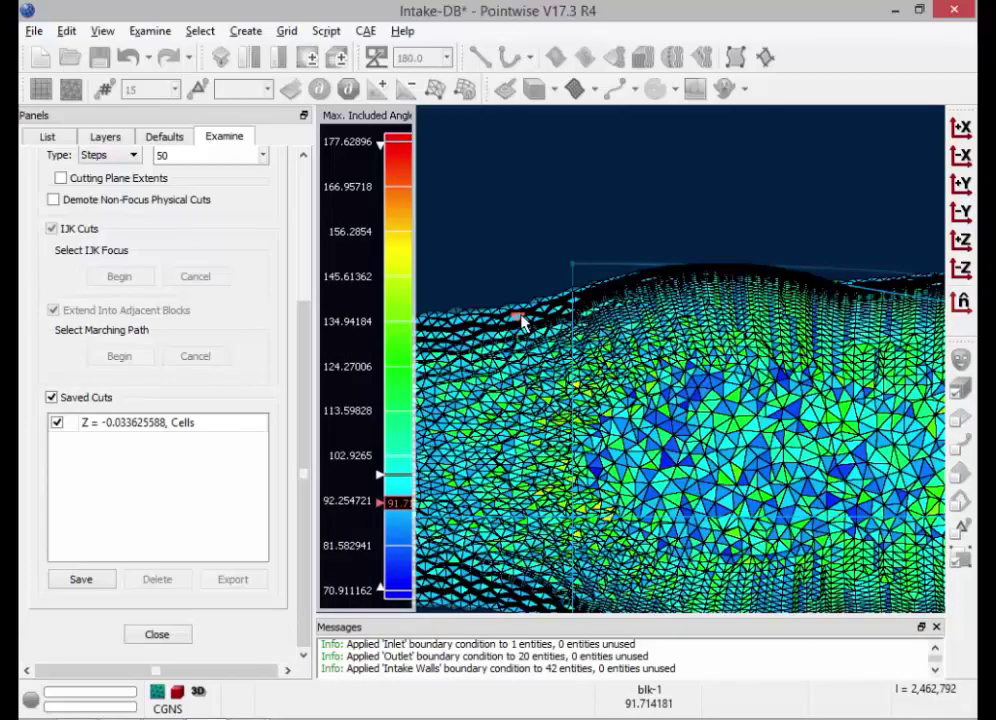
shift+right_drag(539, 356, 351, 340)
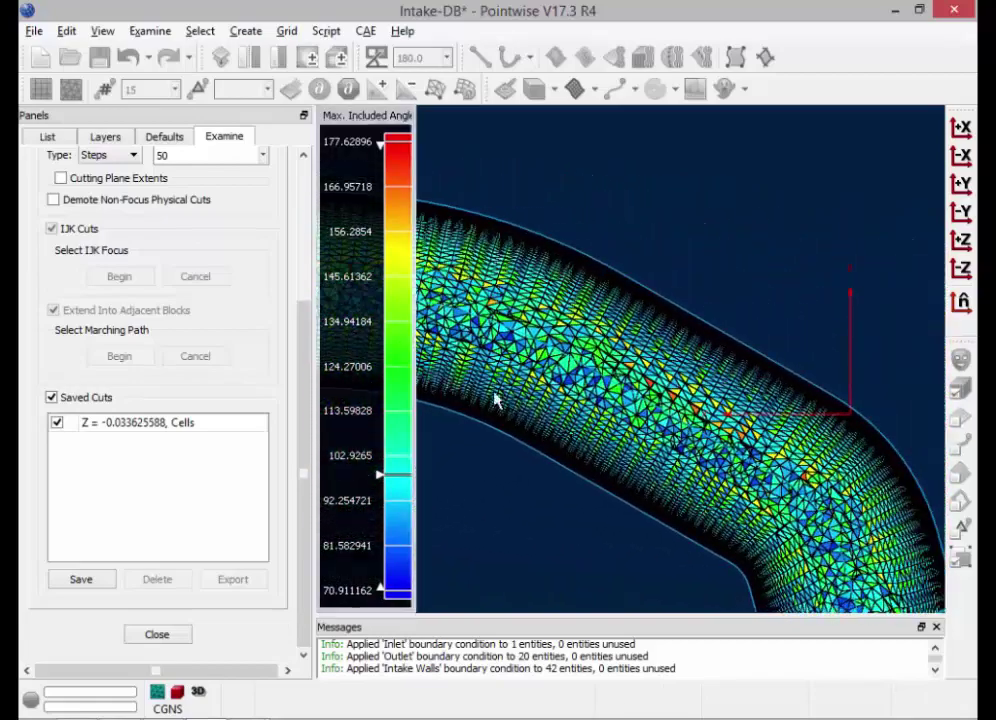
Inspect the T-Rex layers where the pipe wall meets the outlet face and the isotropic cells in the pipe core
shift+right_drag(663, 332, 622, 190)
scroll(738, 315, up, 3)
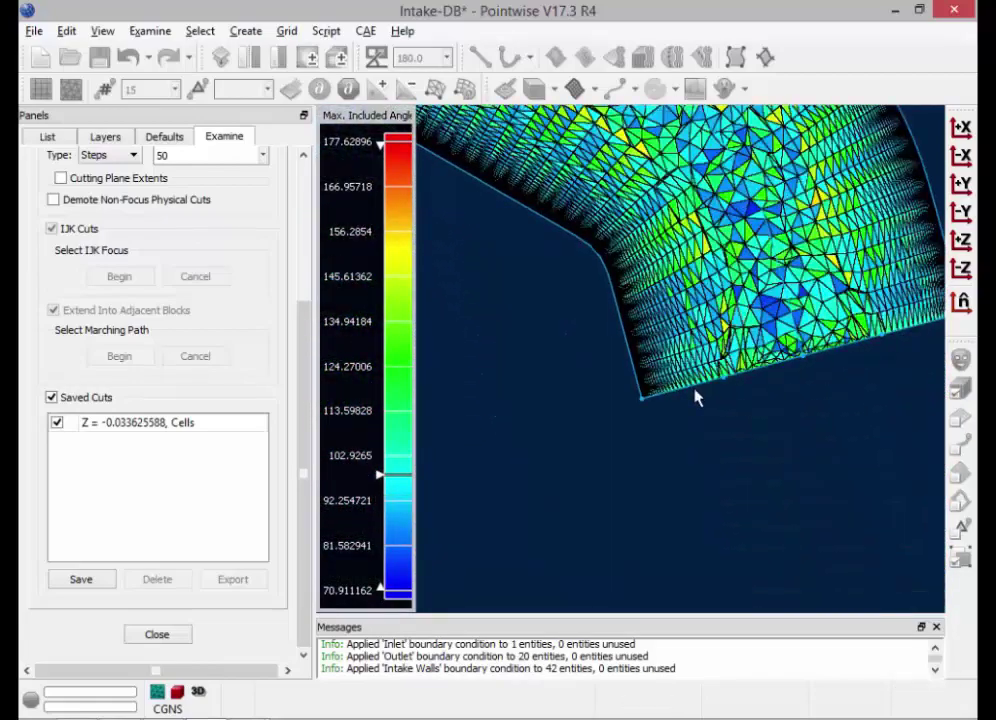
scroll(660, 405, up, 3)
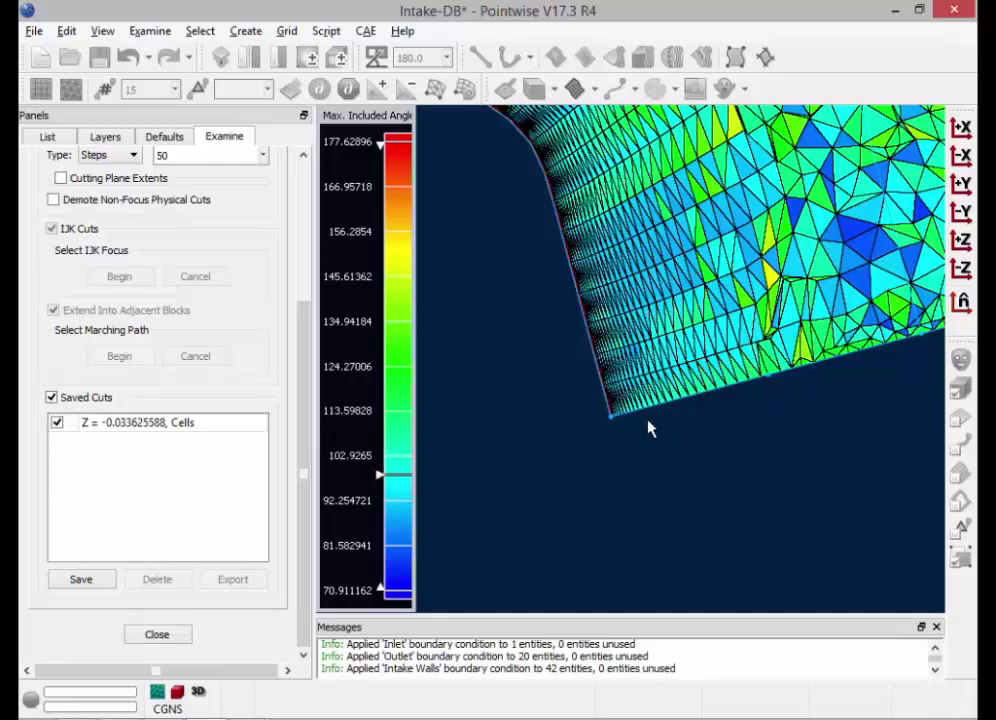
scroll(670, 438, up, 2)
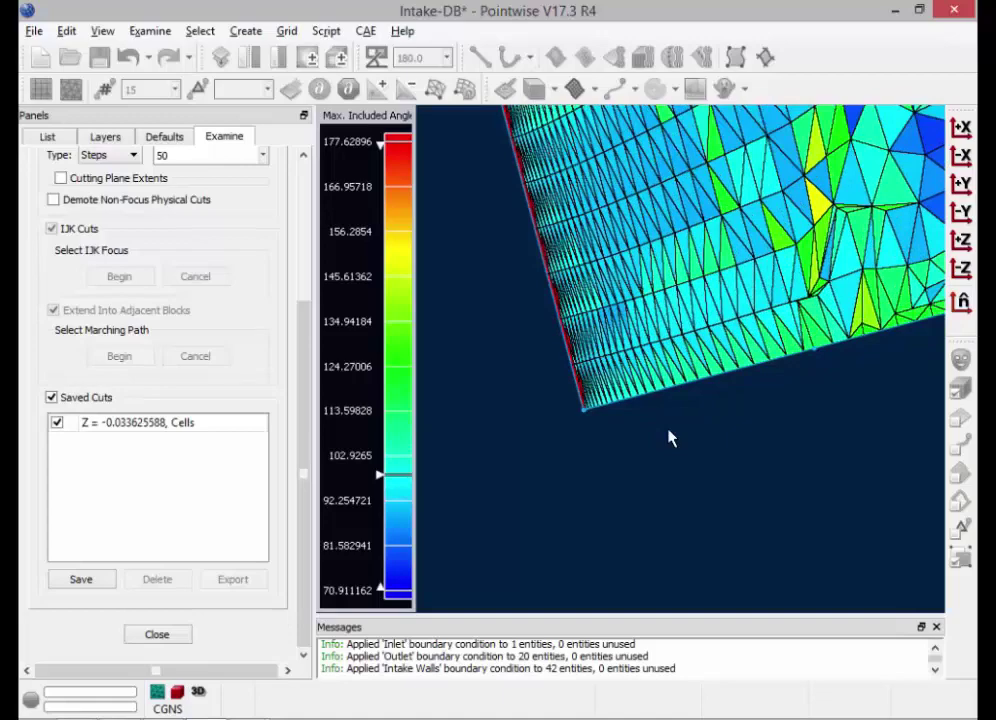
scroll(670, 438, up, 2)
scroll(670, 438, down, 3)
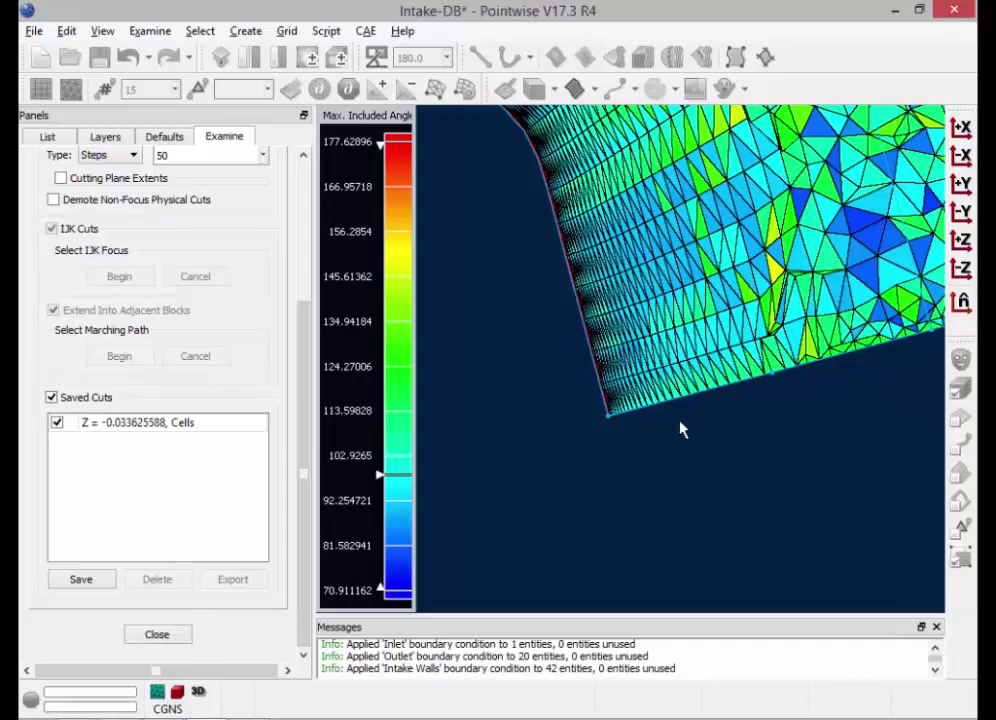
shift+right_drag(844, 294, 738, 511)
scroll(771, 479, down, 1)
scroll(771, 479, down, 4)
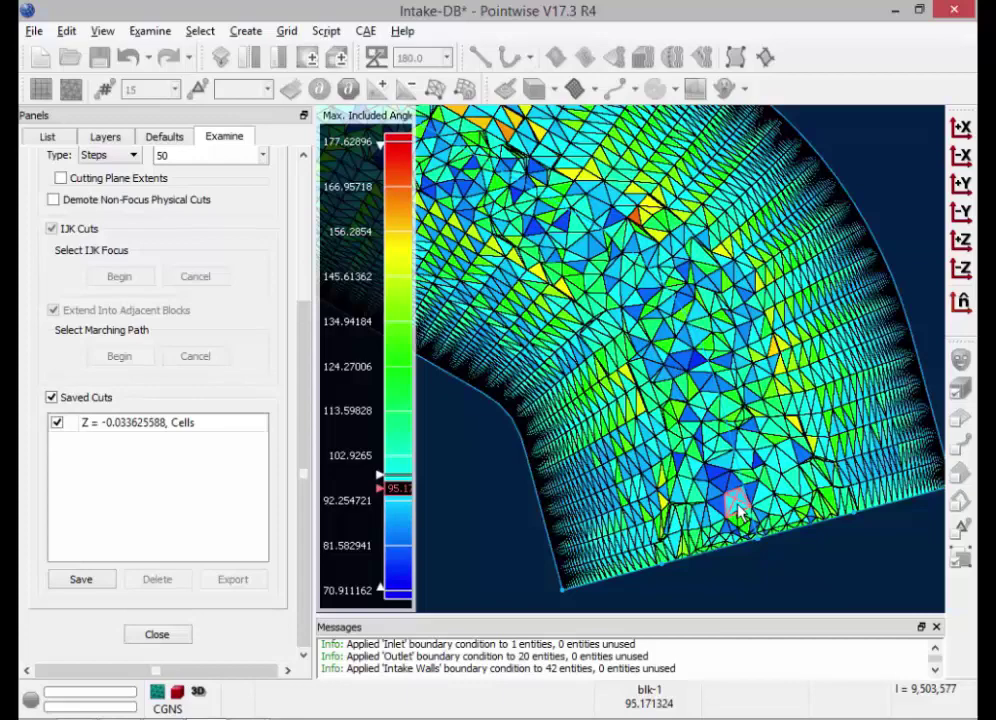
Switch to the Pointwise V18.0 window with the Intake-Final-JPS project
key(alt+Tab)
key(alt+Tab)
key(alt+Tab)
key(alt+Tab)
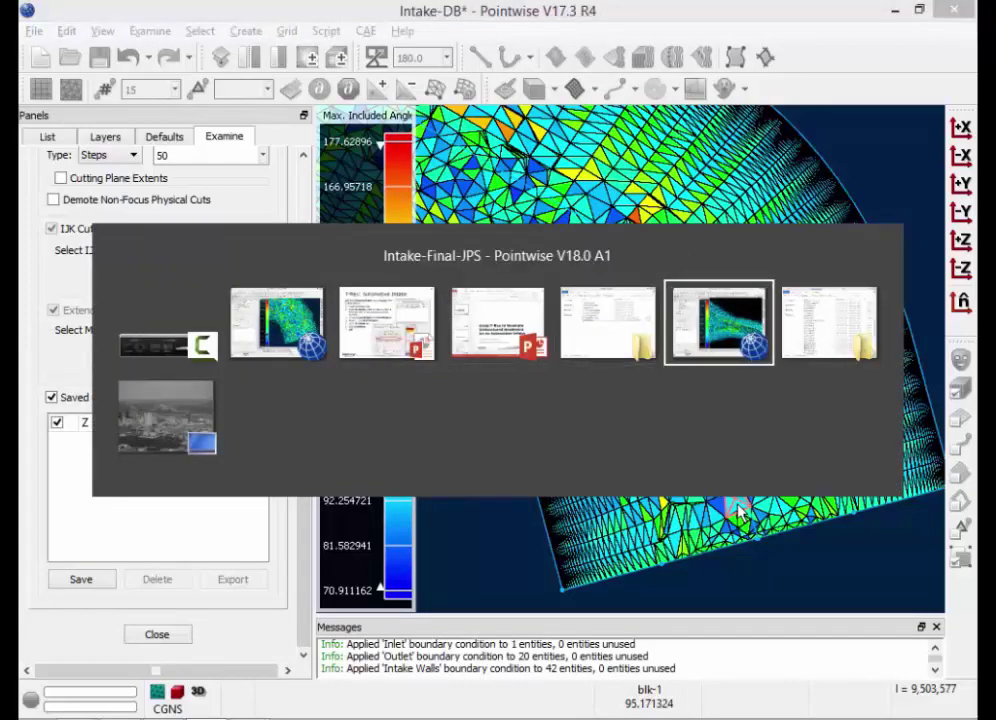